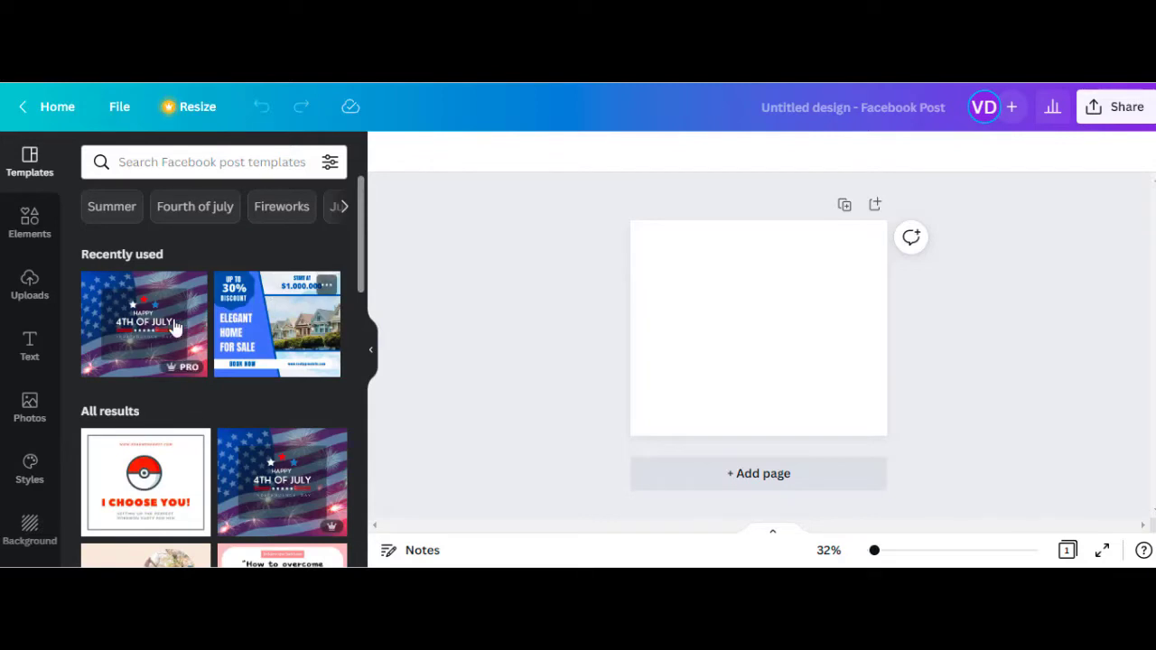
left_click(135, 359)
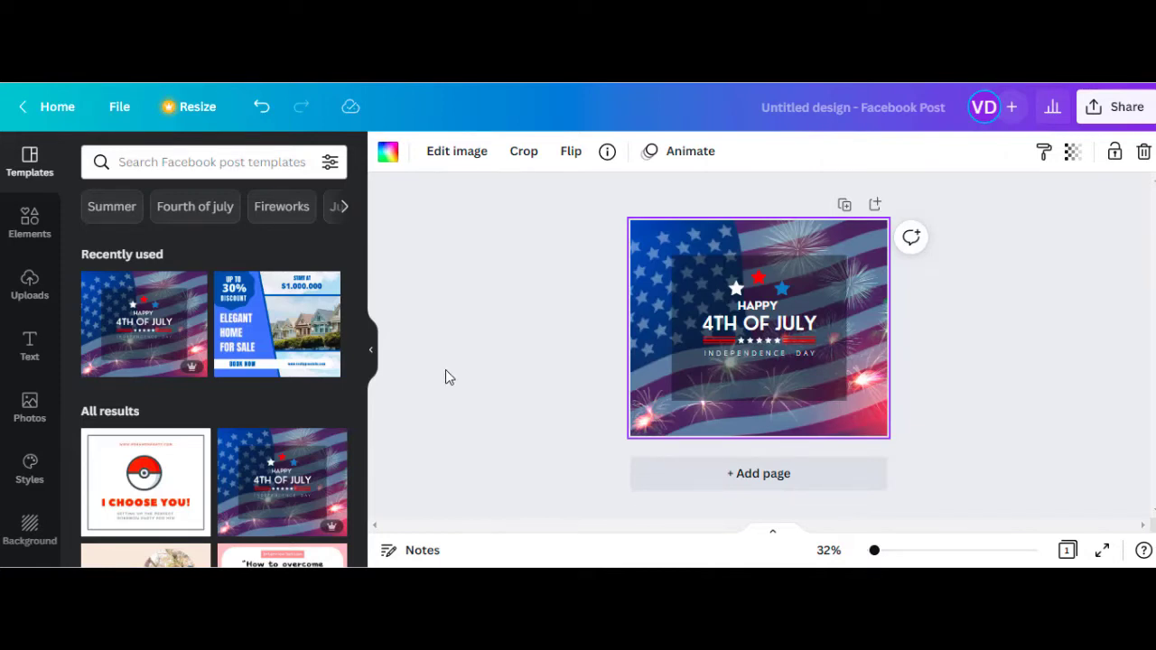
left_click(812, 287)
key("Delete")
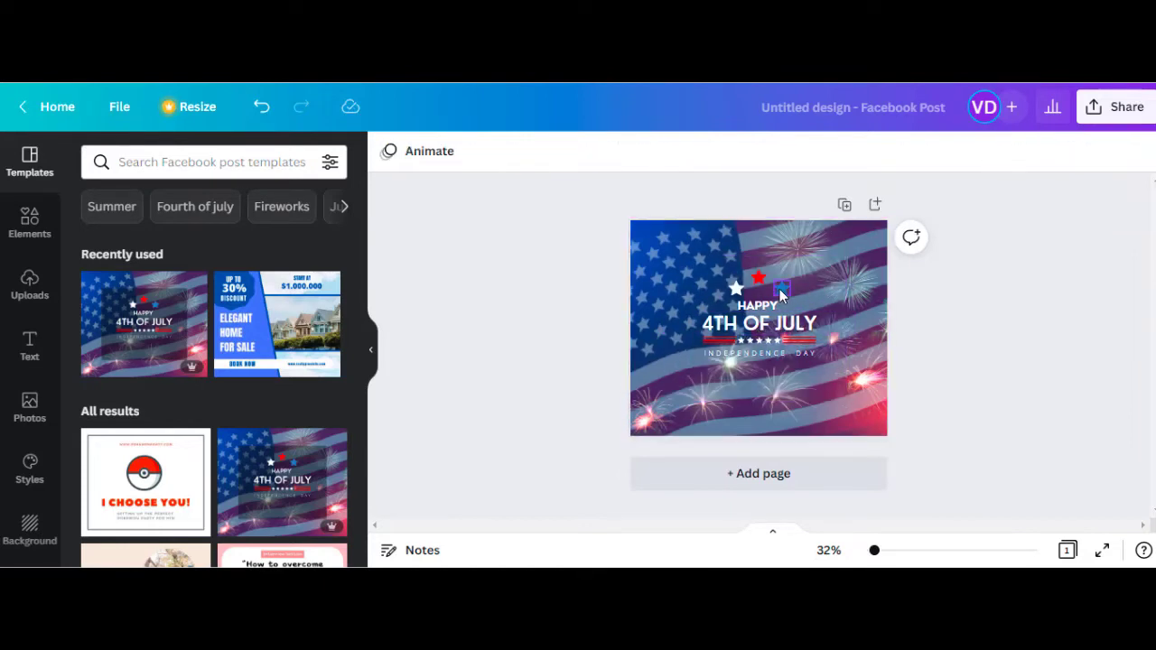
left_click(758, 276)
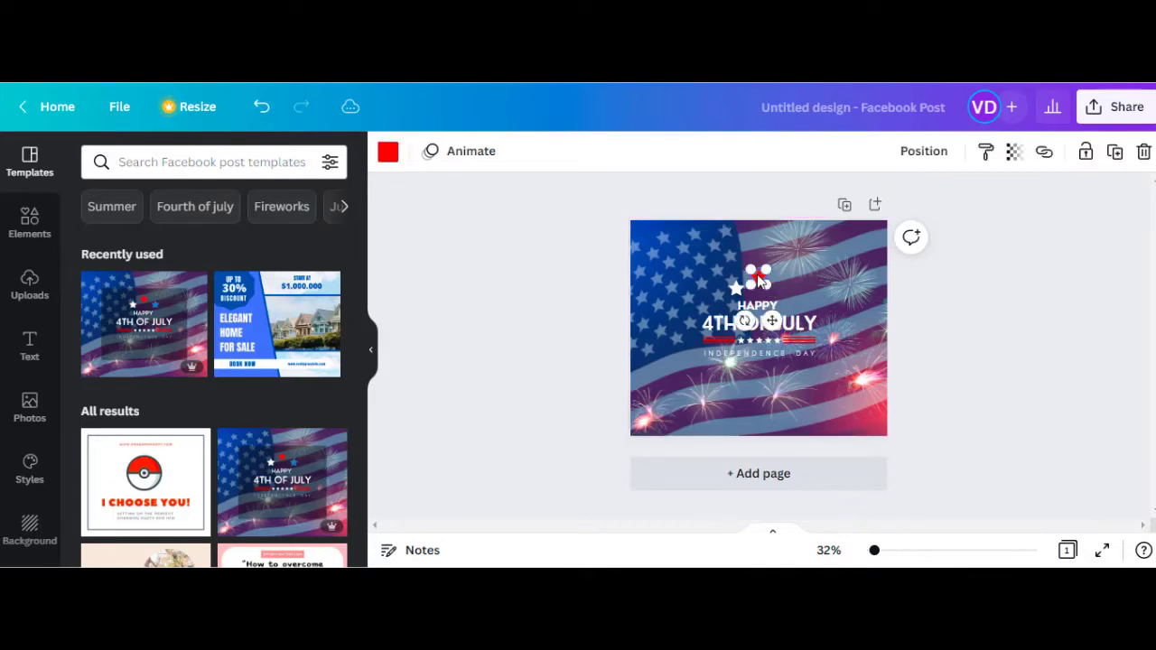
key("Delete")
left_click(738, 285)
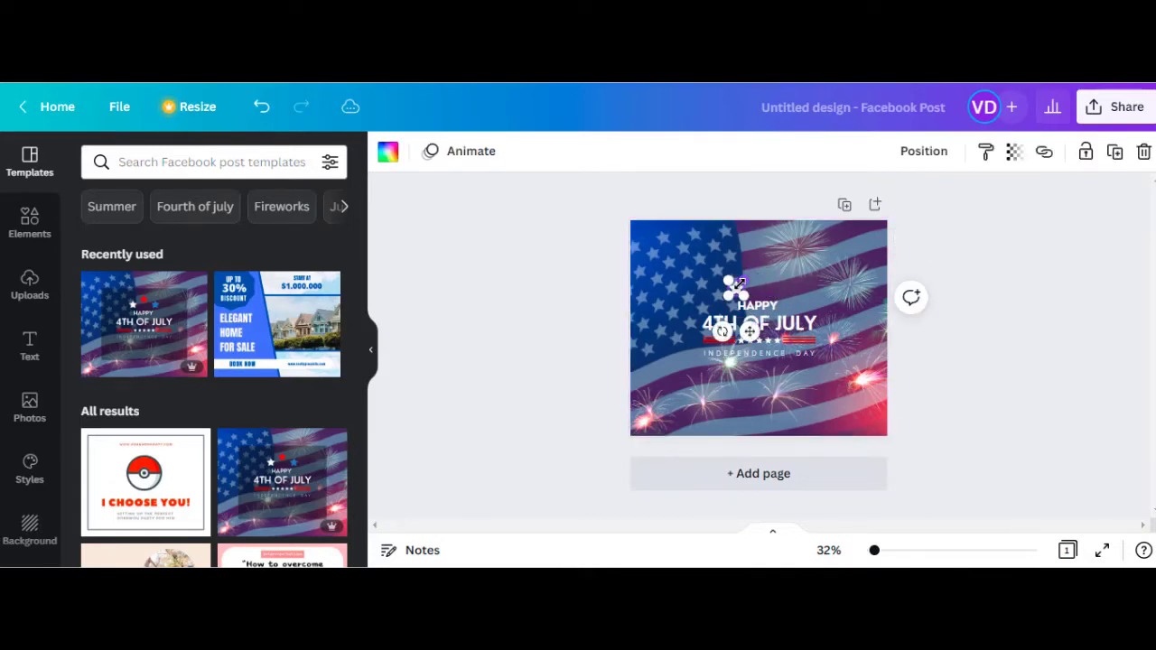
key("Delete")
left_click(753, 307)
key("Delete")
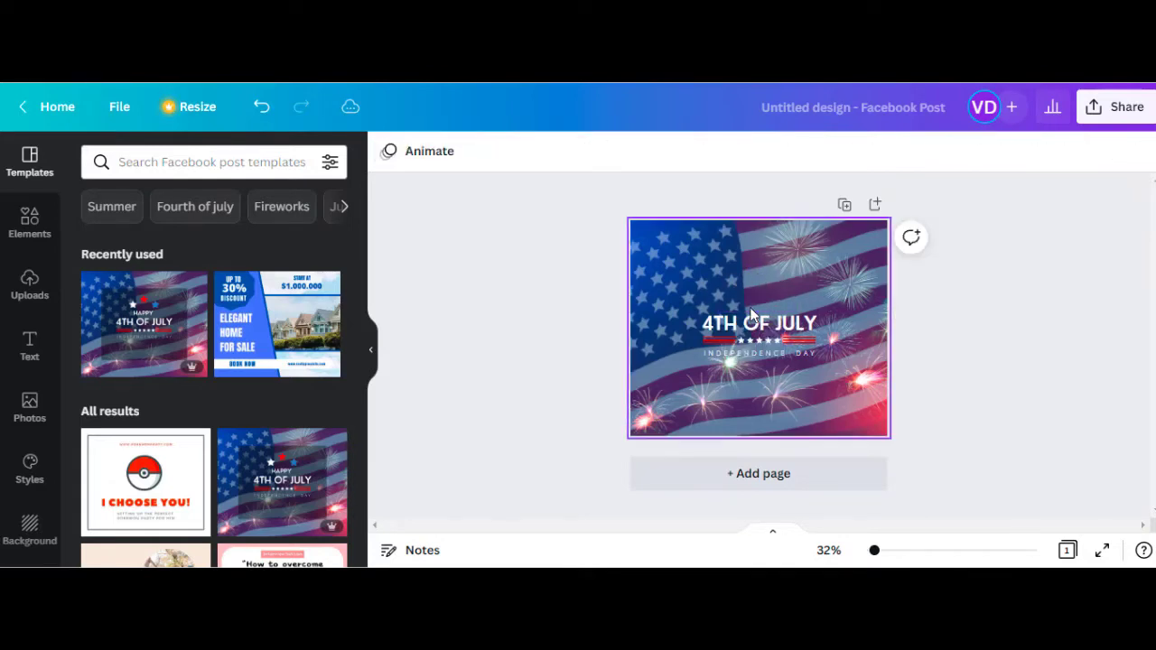
left_click(760, 326)
key("Delete")
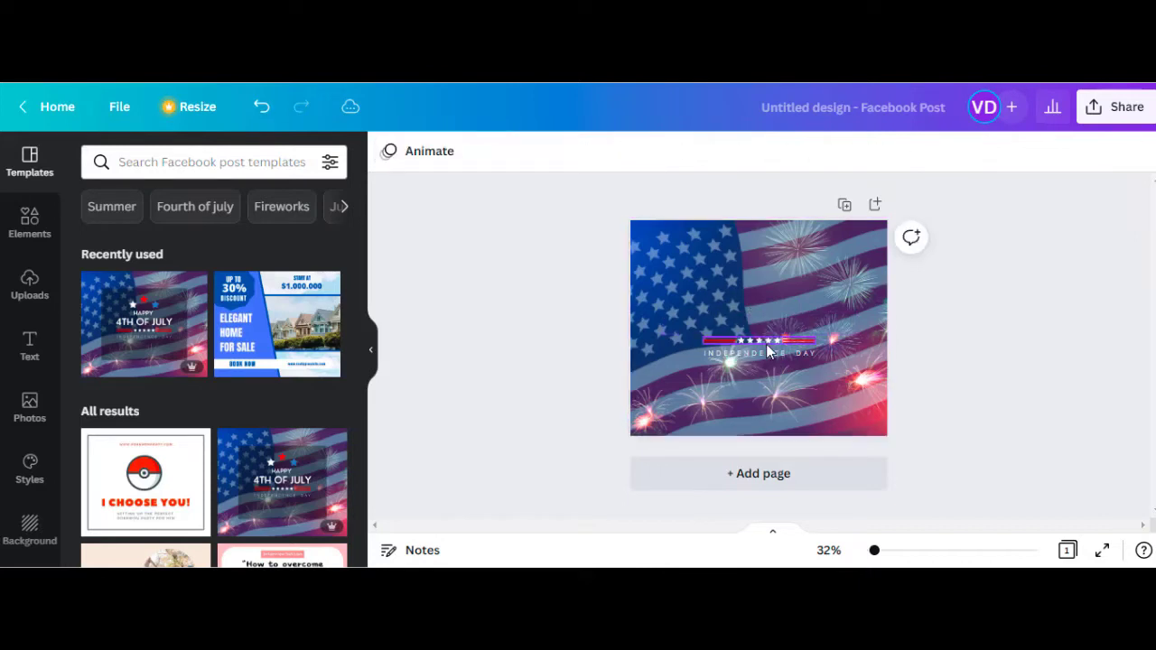
left_click(766, 344)
key("Delete")
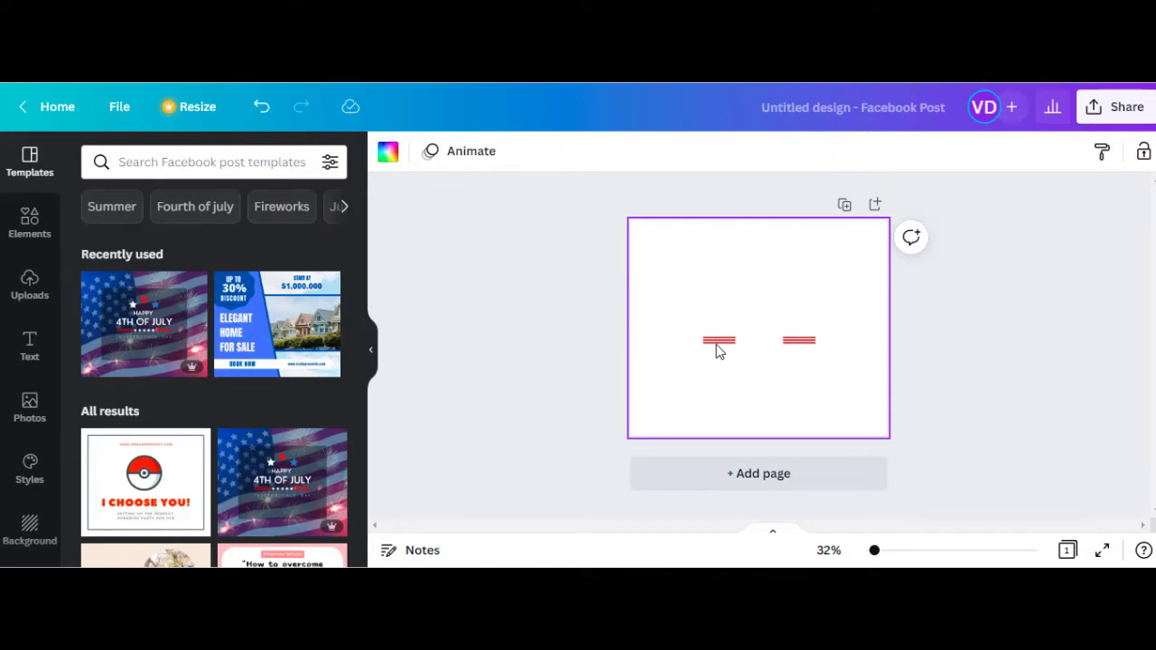
left_click(718, 351)
key("Delete")
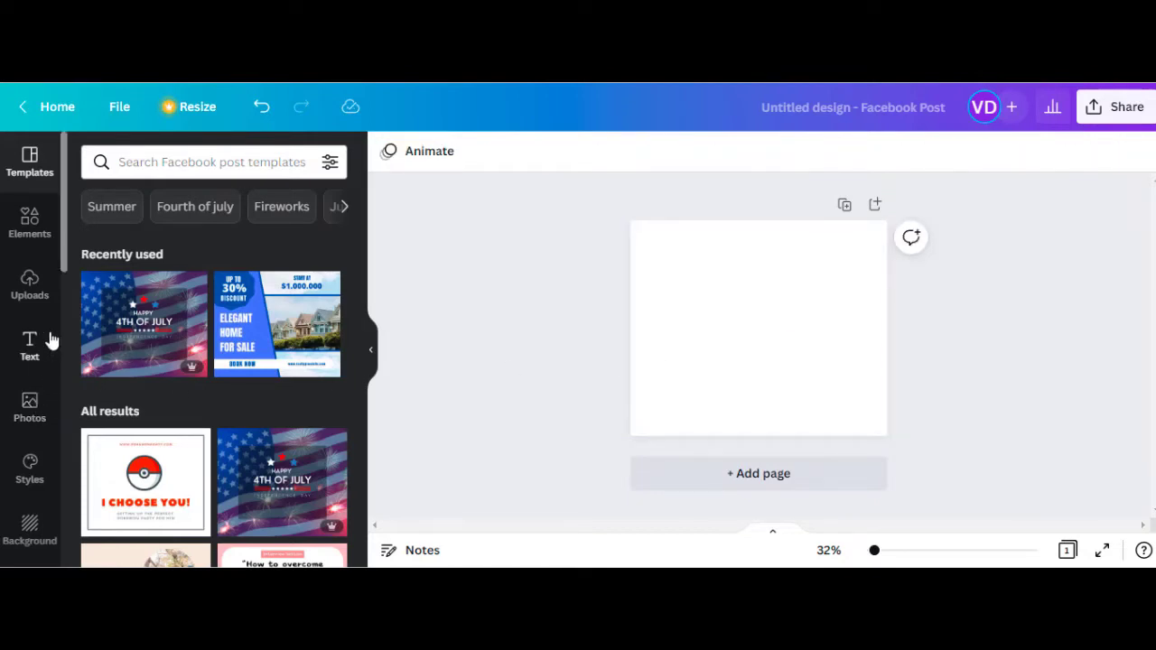
Set the aerial winding forest-road photo from Elements > Background > Landscapes as the page background
left_click(30, 223)
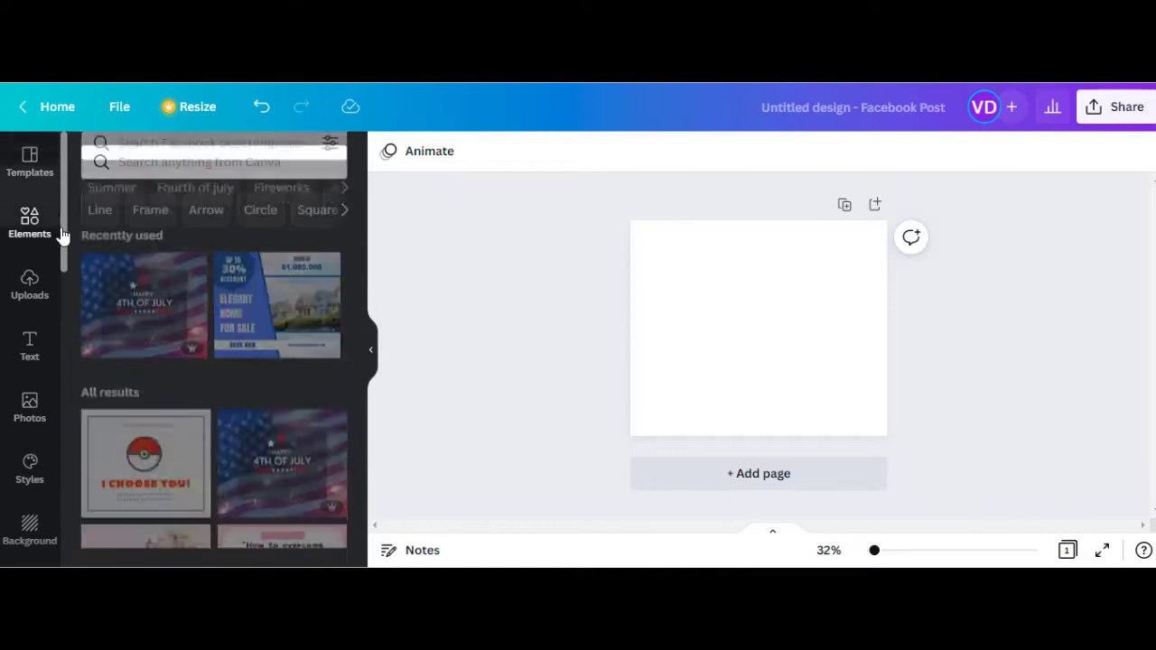
scroll(62, 235, "down", 1)
scroll(65, 261, "down", 3)
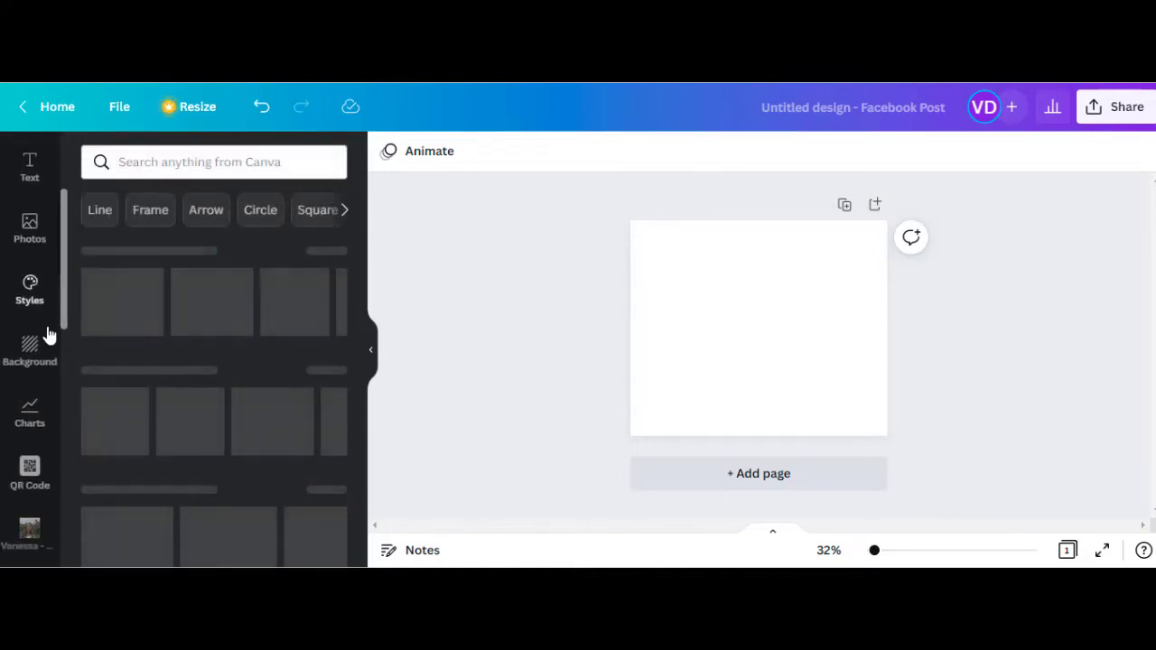
left_click(38, 352)
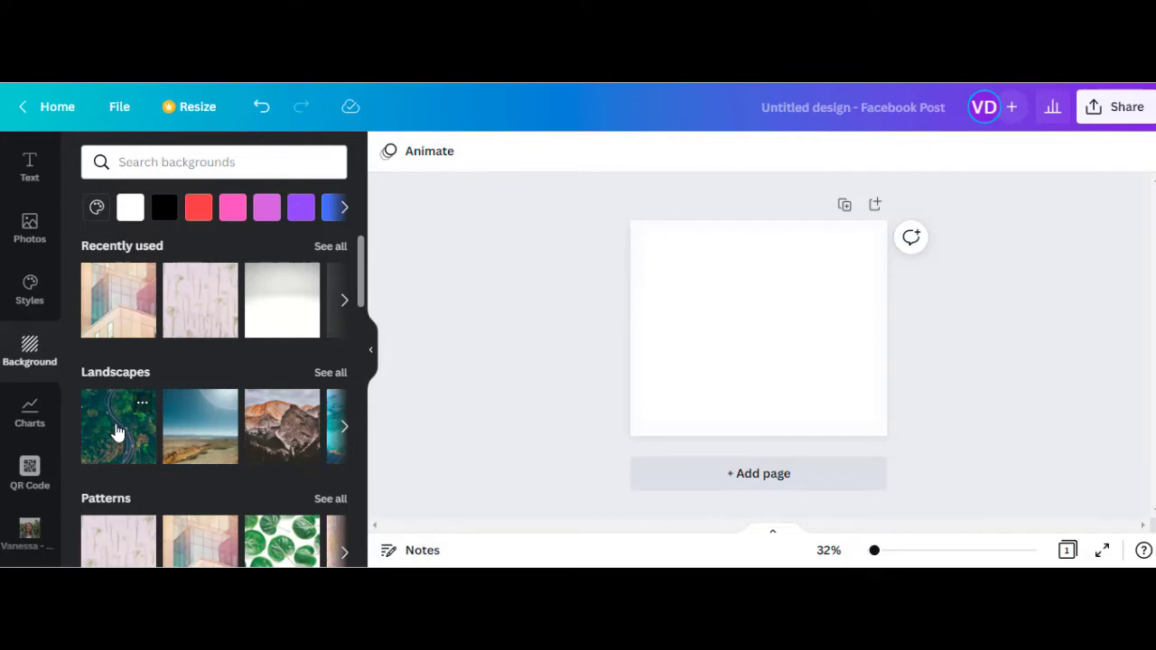
left_click(117, 432)
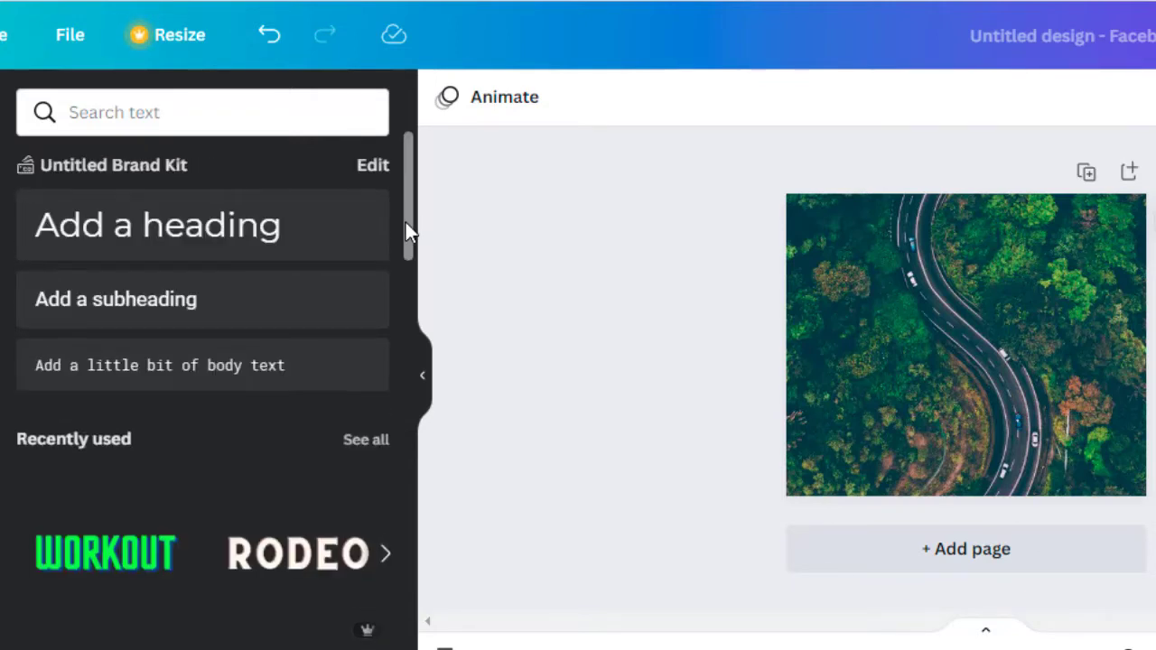
Add an 'Add a heading' text box over the forest photo and show the font list
left_click(233, 233)
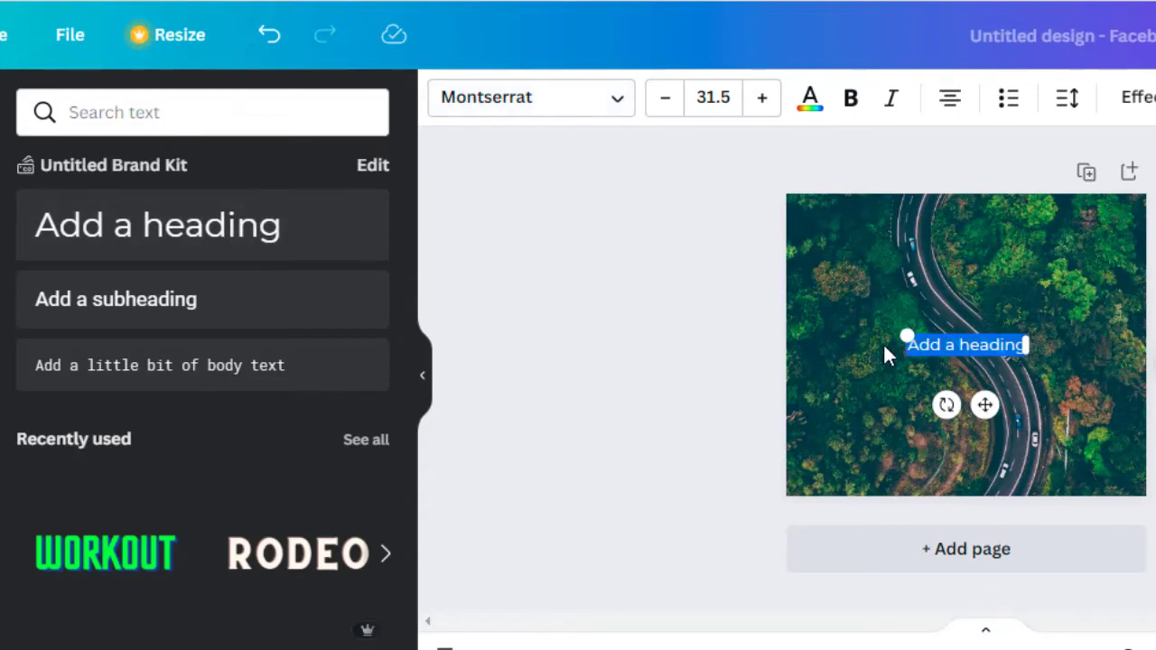
left_click(616, 116)
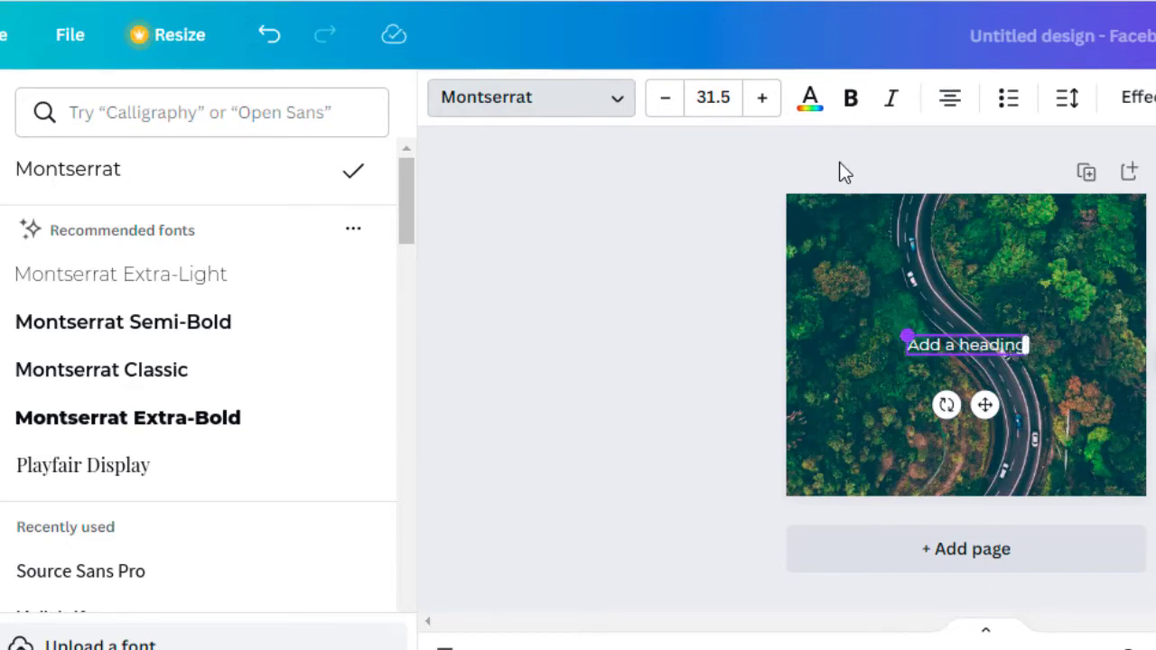
Increase the heading's font size to 50.5
left_click(764, 111)
double_click(764, 110)
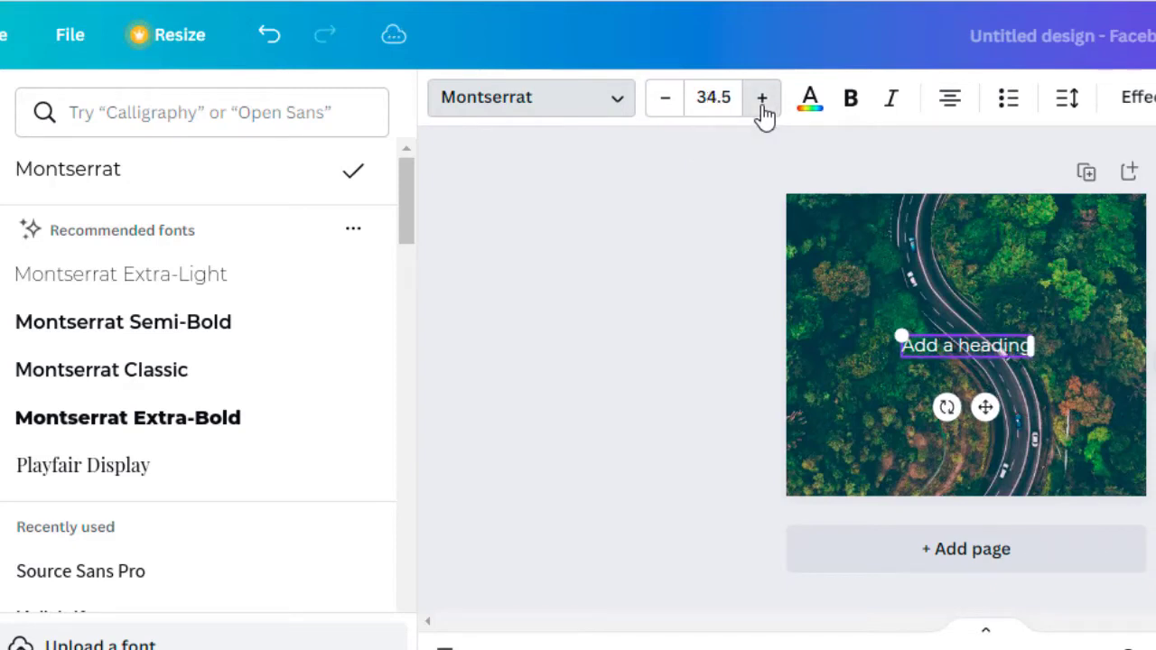
left_click(764, 110)
double_click(763, 110)
double_click(764, 110)
double_click(763, 110)
double_click(764, 110)
double_click(764, 110)
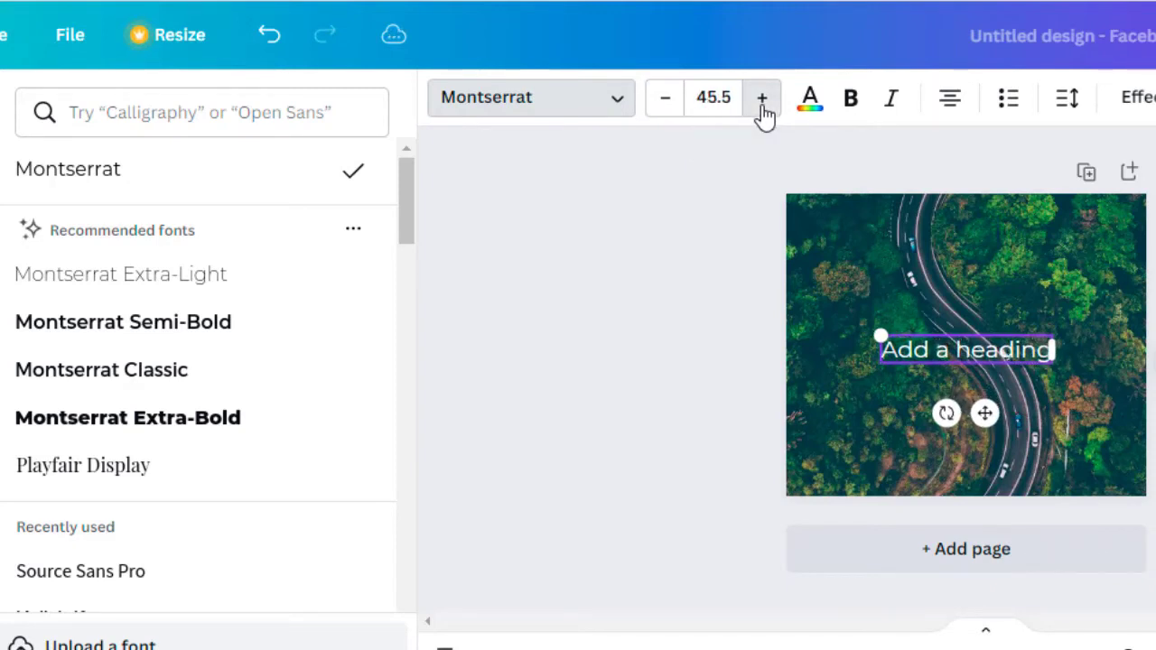
double_click(764, 110)
double_click(763, 110)
left_click(764, 110)
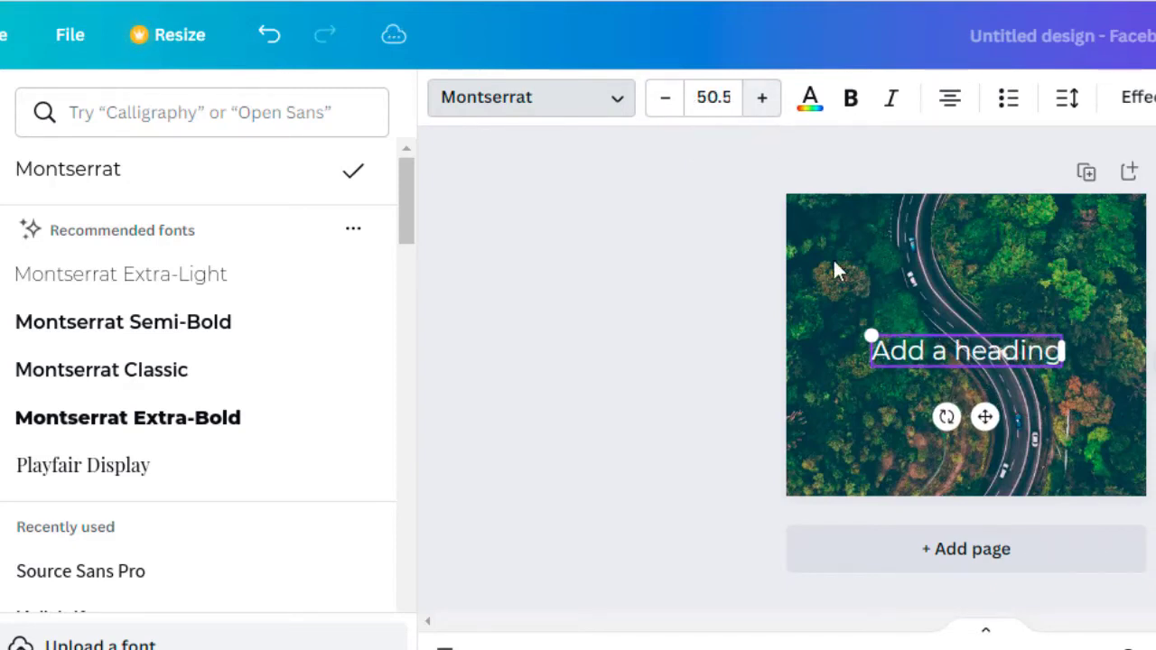
Replace the heading text with 'On Vacation!' and 'Having a Great time' on two lines
left_click(873, 353)
type("On Vacatio")
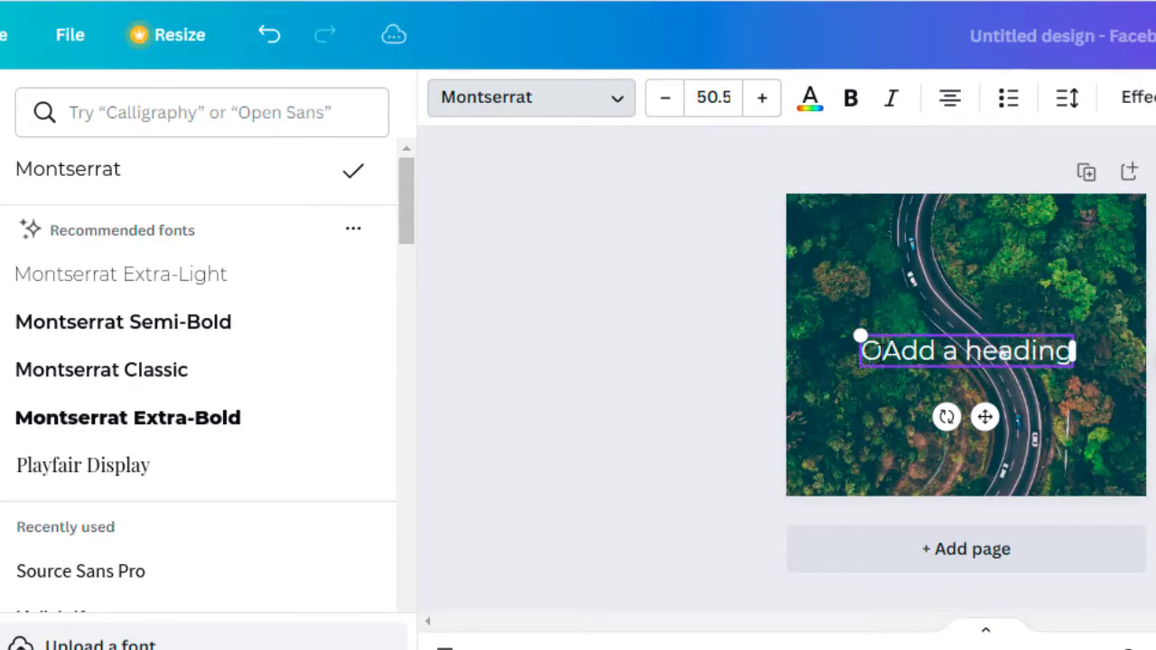
type("n!")
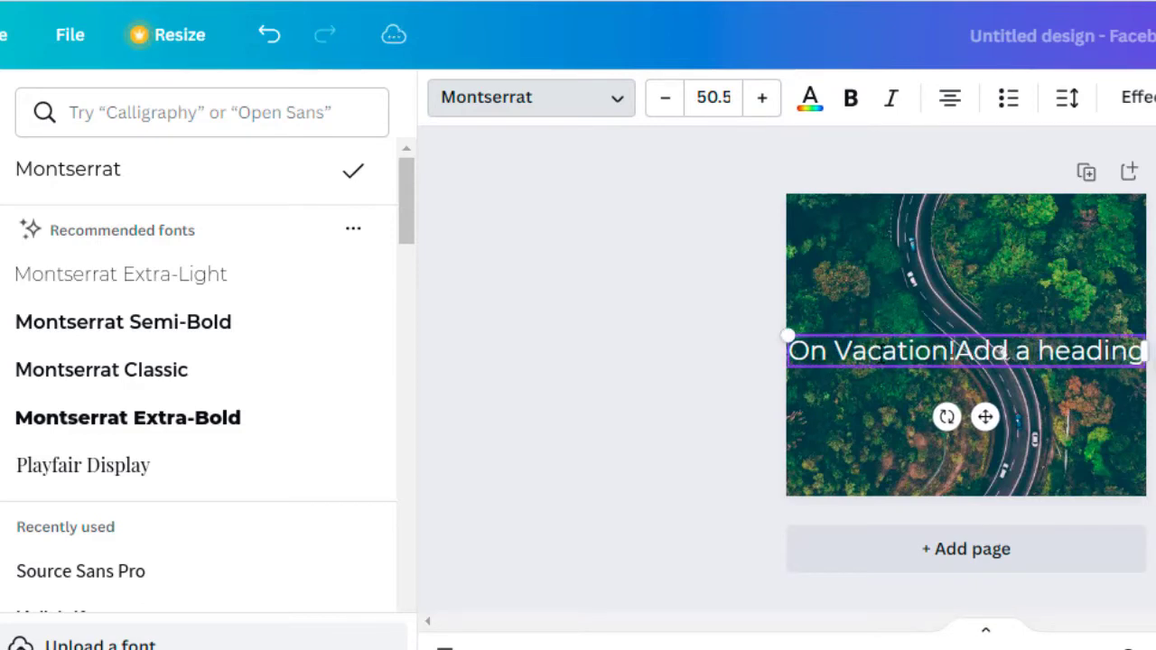
key("Delete")
key("Delete")
key("Delete")
key("Delete")
key("Delete")
key("Delete")
key("Delete")
key("Delete")
key("Delete")
key("Delete")
key("Delete")
key("Delete")
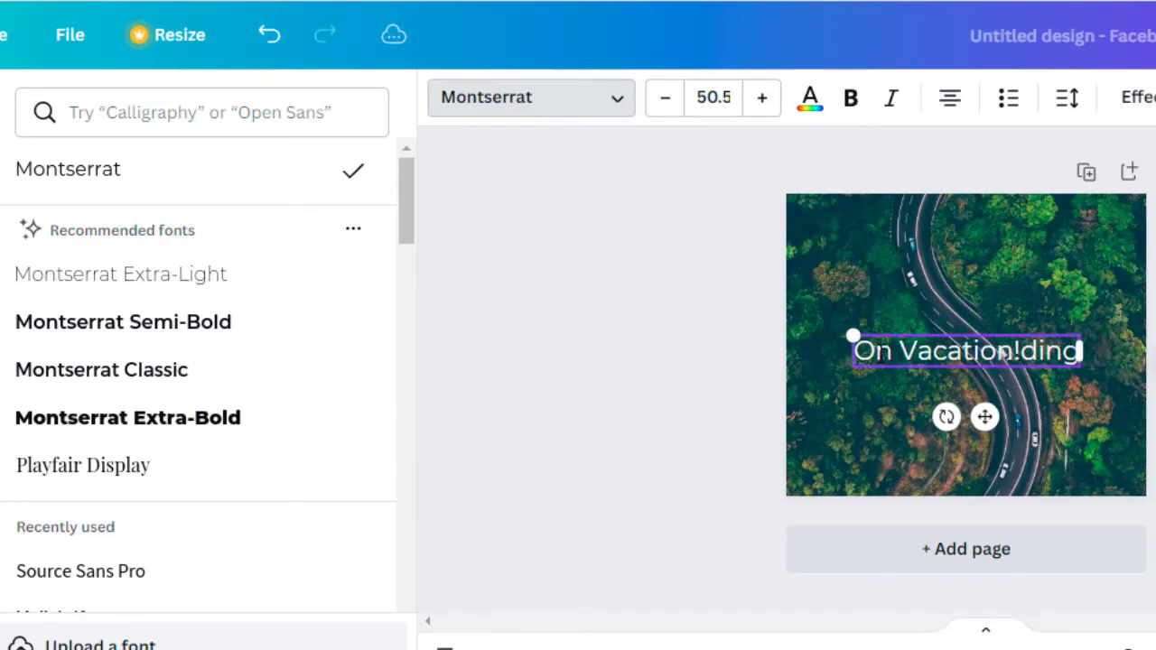
key("Delete")
key("Return")
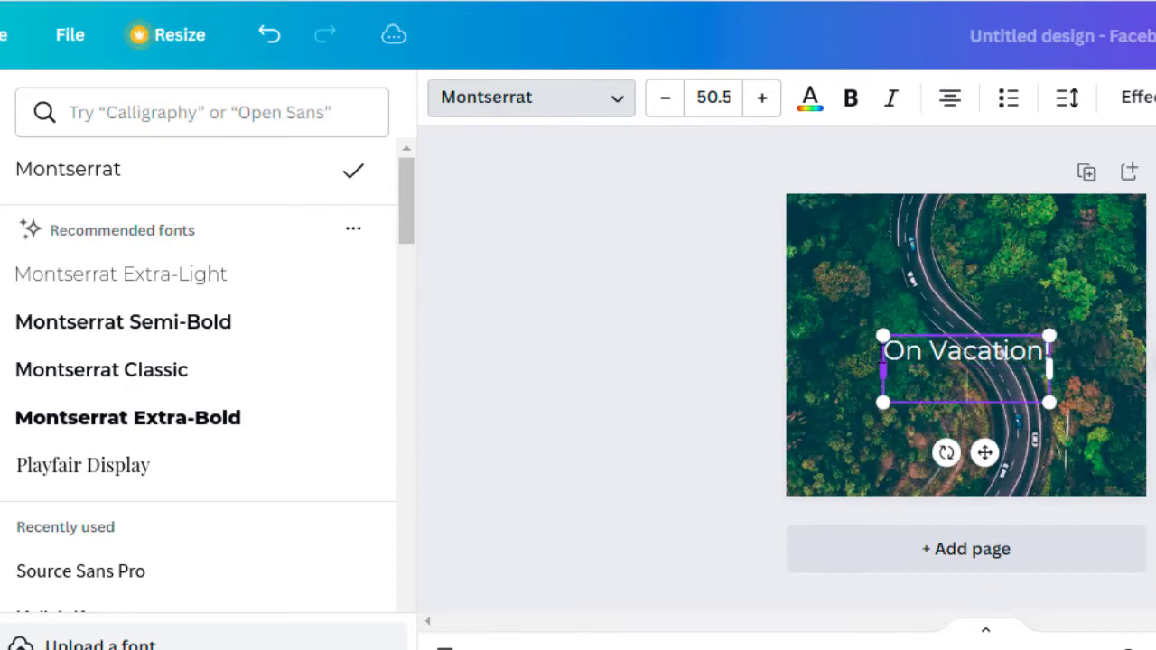
type("Having a Great time")
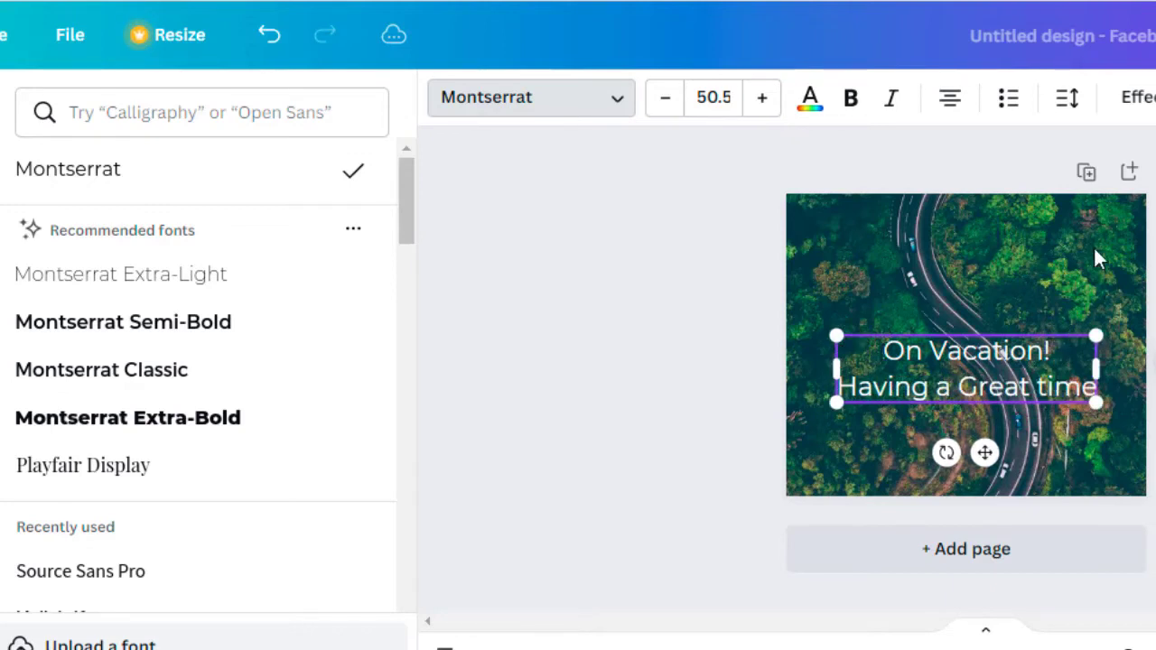
key("Escape")
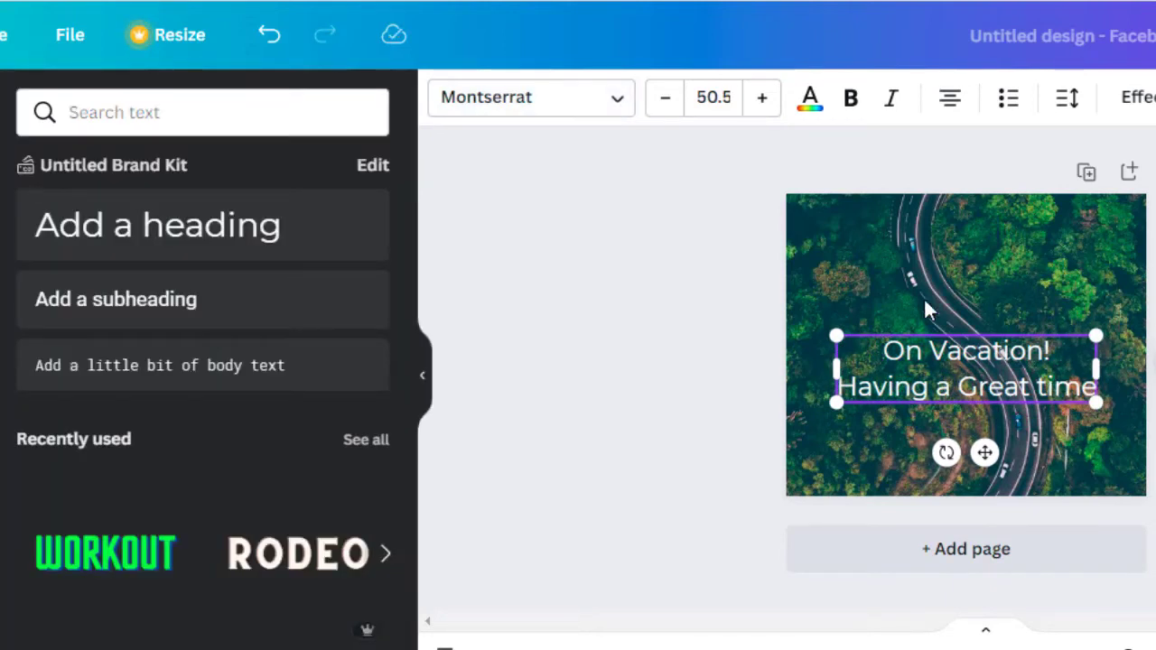
Move the two-line heading higher on the forest photo
left_click(924, 297)
left_click(932, 349)
left_click_drag(932, 364, 892, 307)
Add a blank second page to the design
left_click(629, 323)
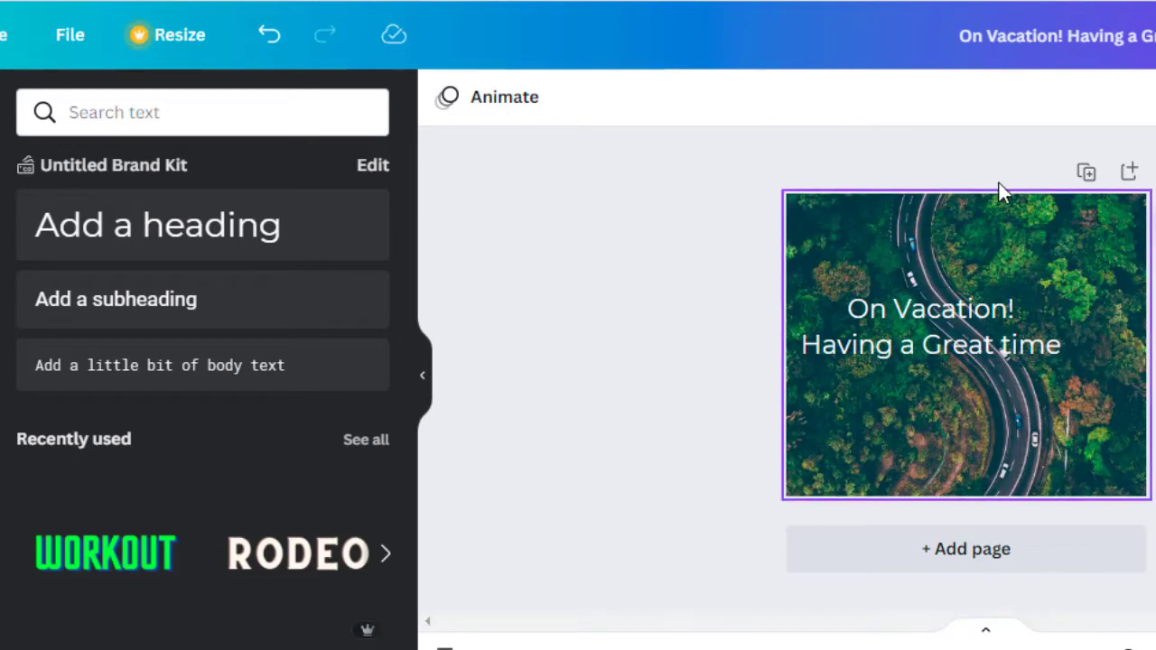
left_click(1142, 176)
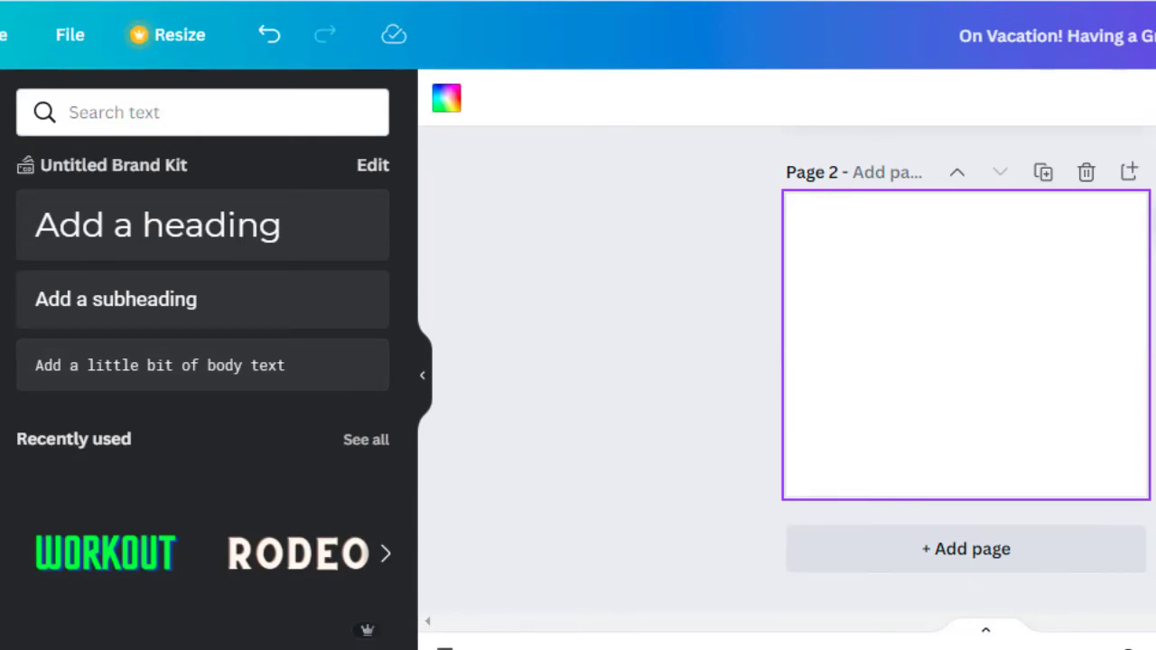
left_click(0, 116)
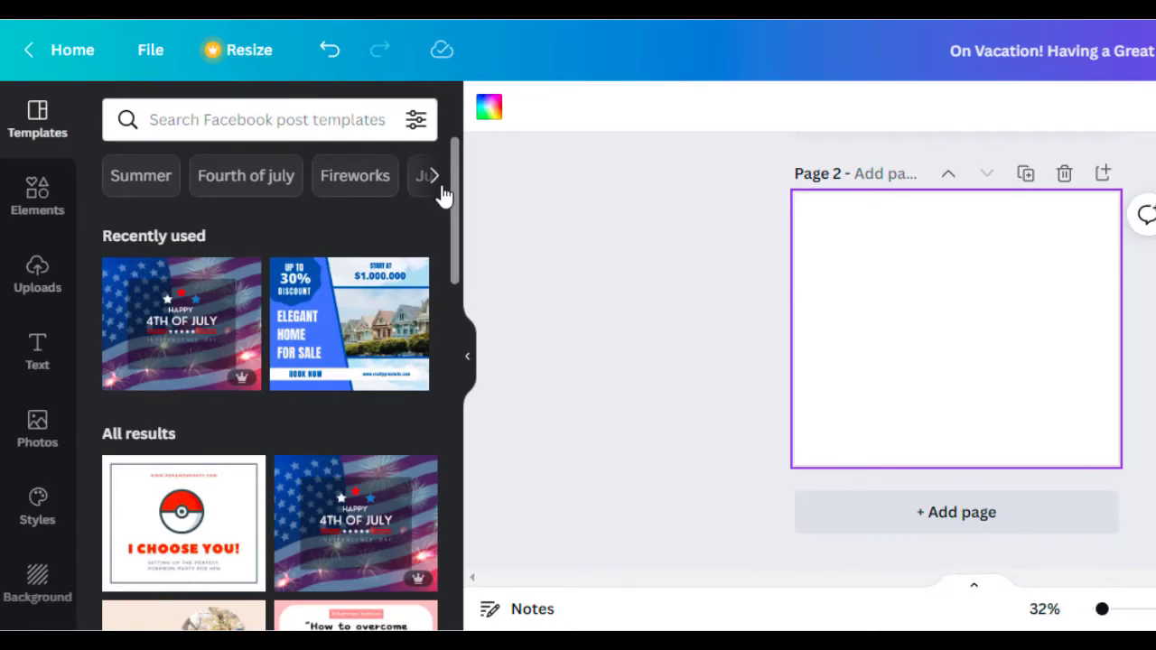
Apply the teal watercolour 'TRUST YOURSELF' template to page 2 and select its heading
left_click_drag(457, 217, 440, 547)
left_click(381, 375)
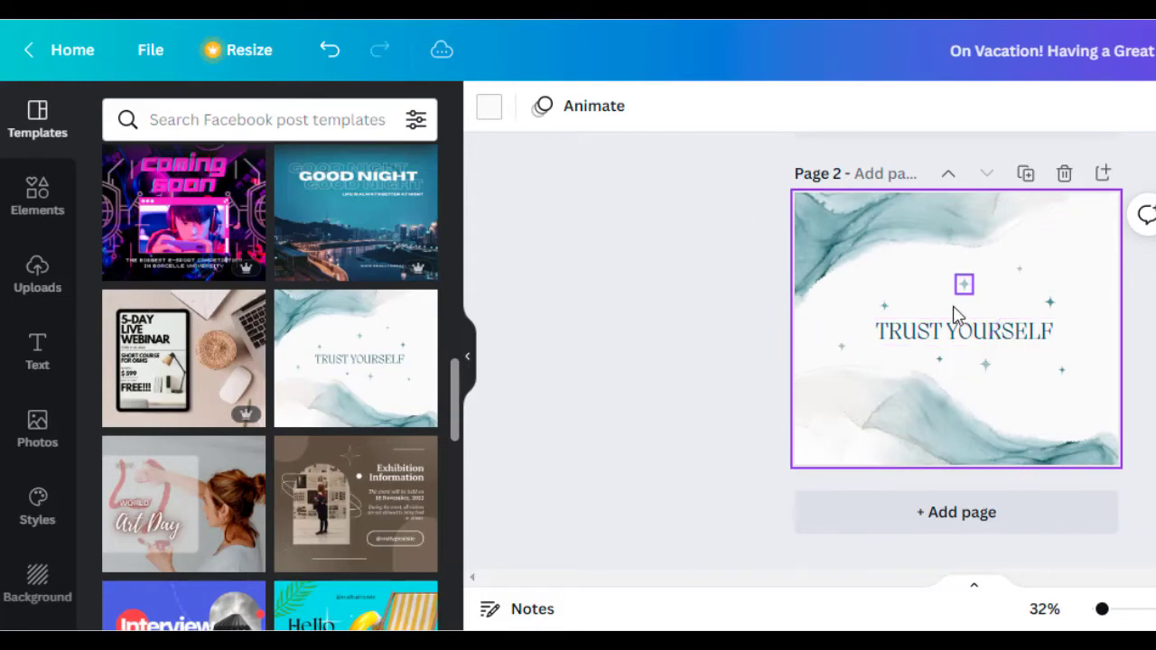
left_click(907, 336)
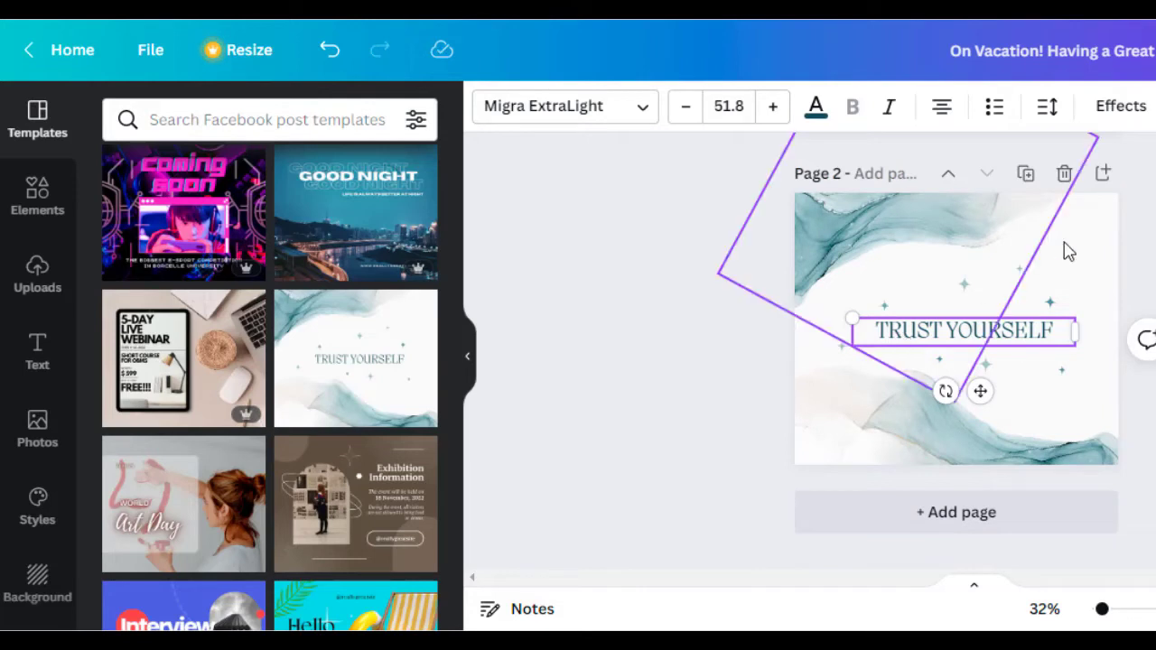
Give the TRUST YOURSELF heading the Lift effect after trying Shadow
left_click(1121, 106)
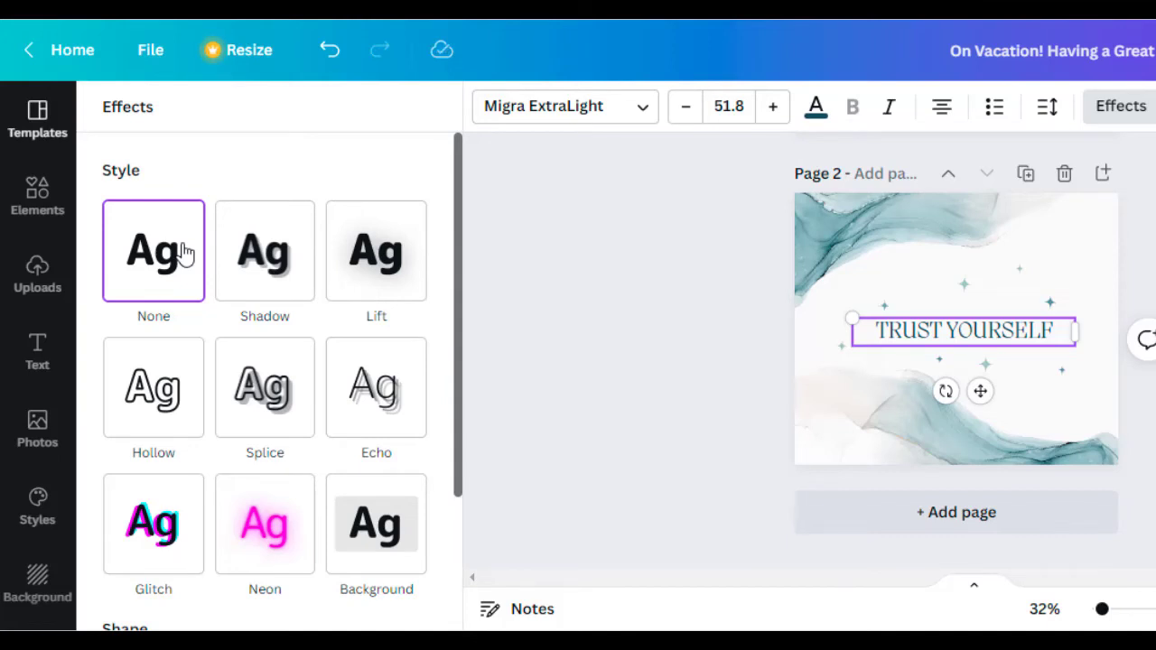
left_click(260, 290)
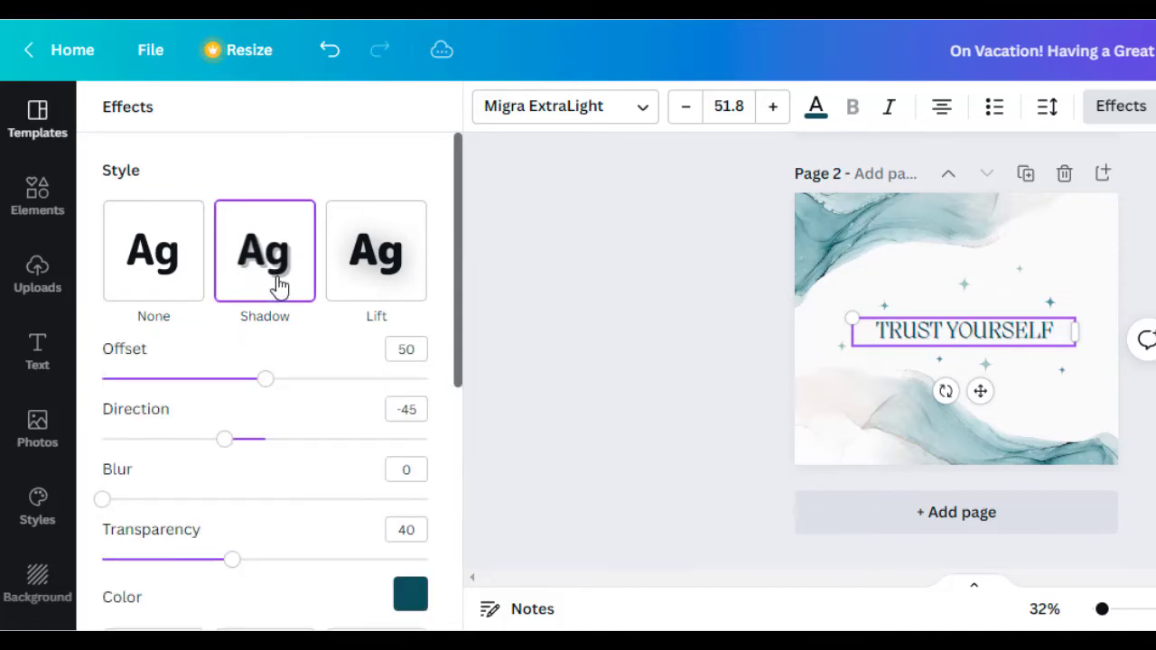
left_click(374, 271)
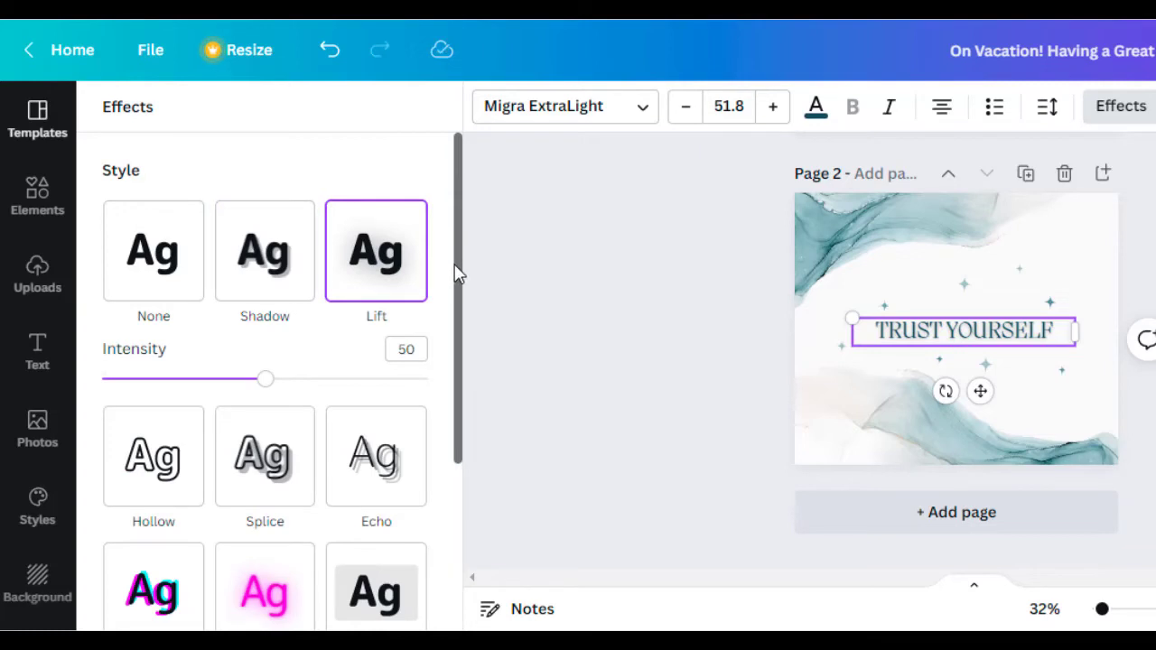
left_click_drag(456, 274, 467, 473)
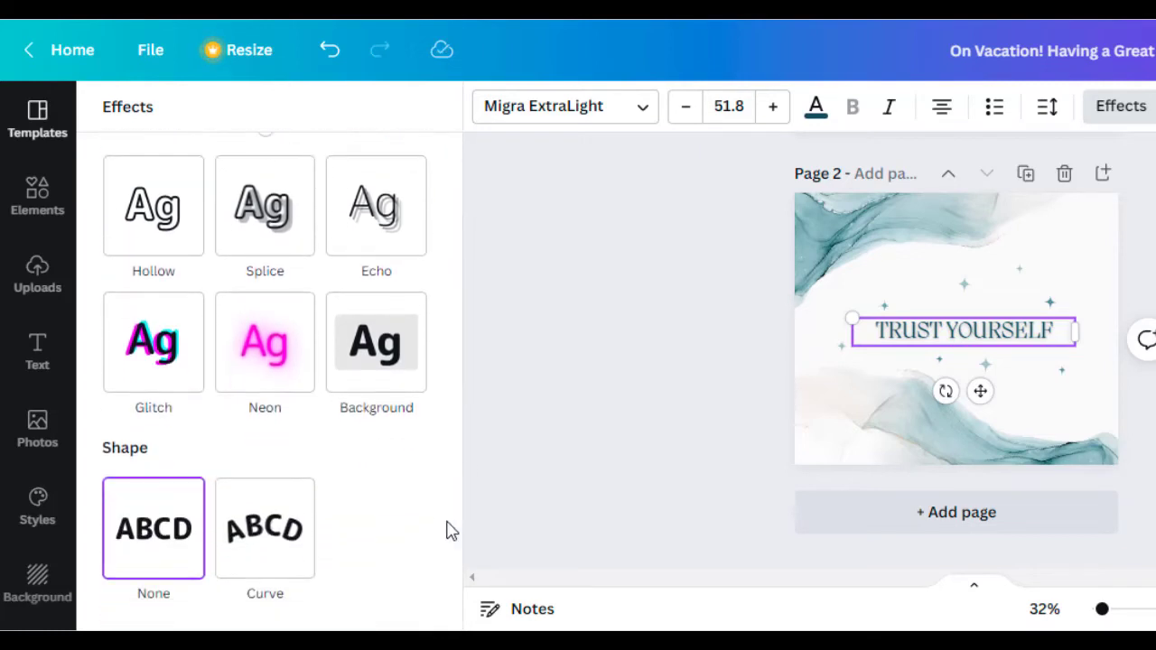
Curve the heading with a Curve value of 47 and nudge it slightly higher
left_click(289, 559)
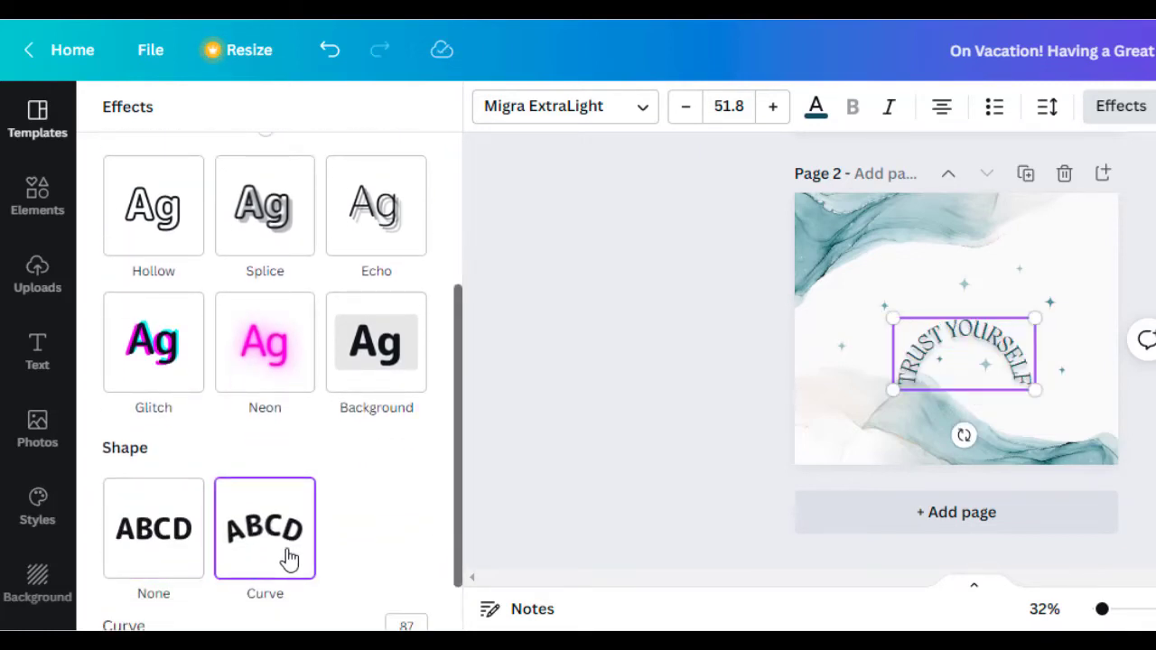
left_click_drag(463, 445, 443, 564)
left_click_drag(406, 596, 344, 587)
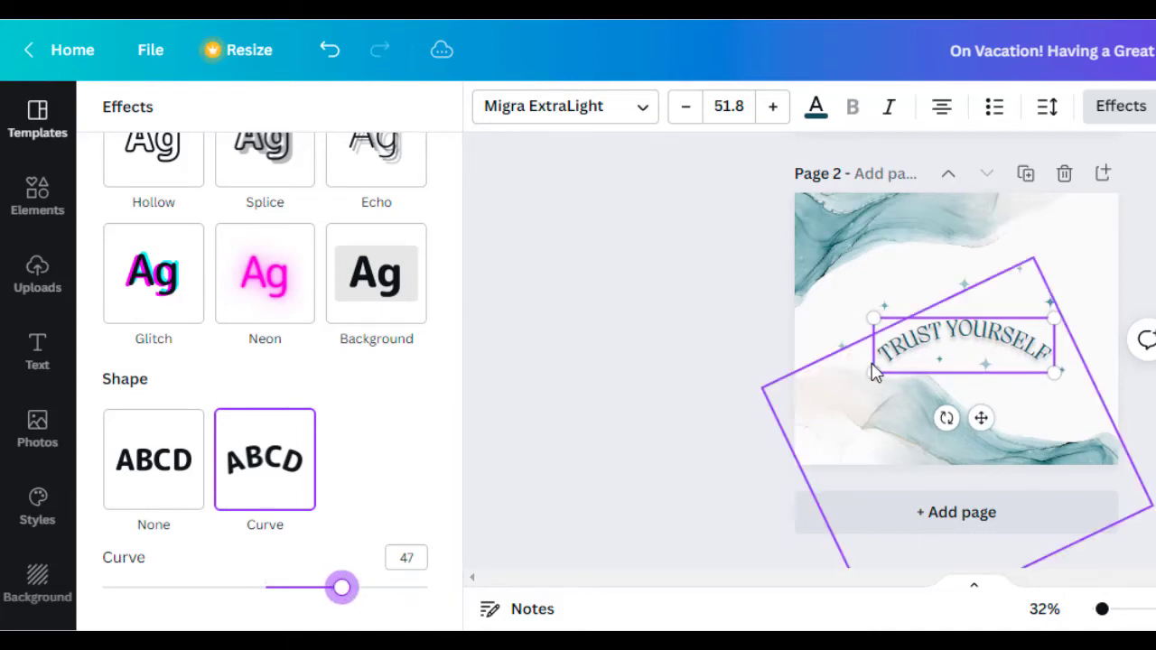
left_click_drag(981, 416, 973, 388)
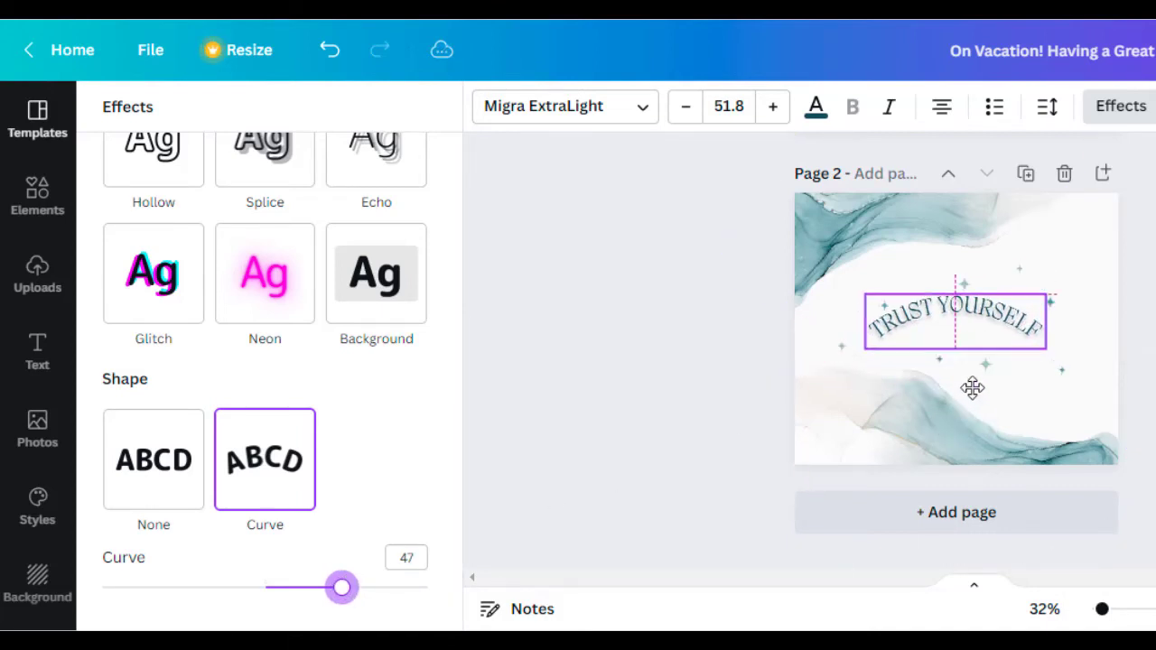
left_click(732, 401)
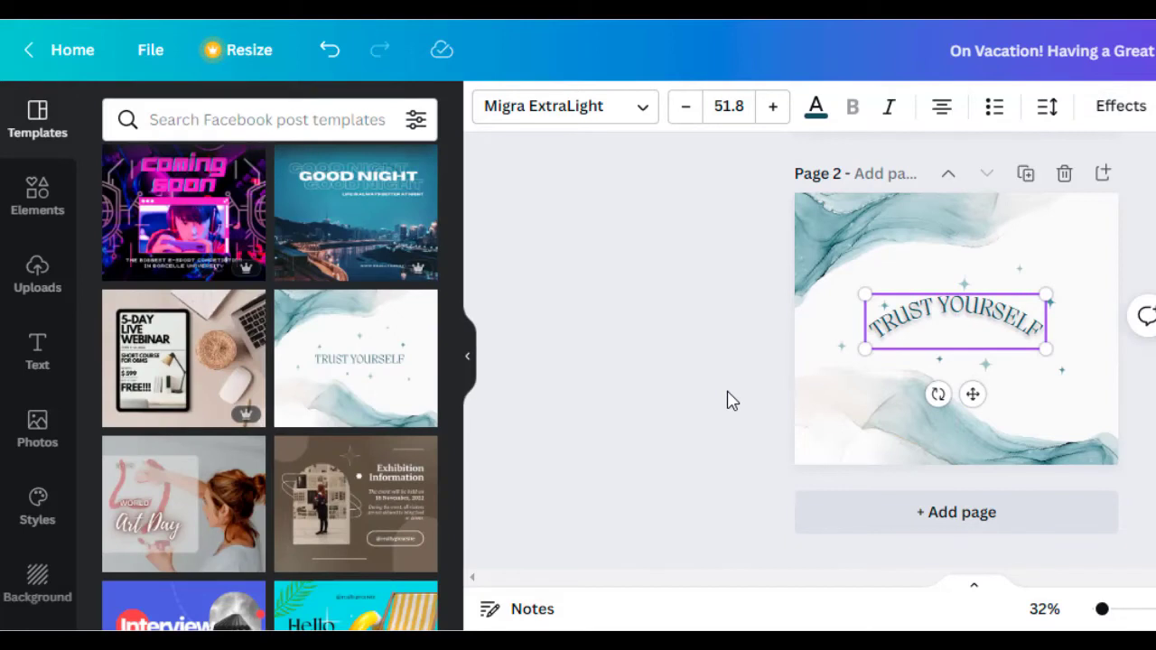
Delete Page 1, the forest-road 'On Vacation' page
left_click(678, 363)
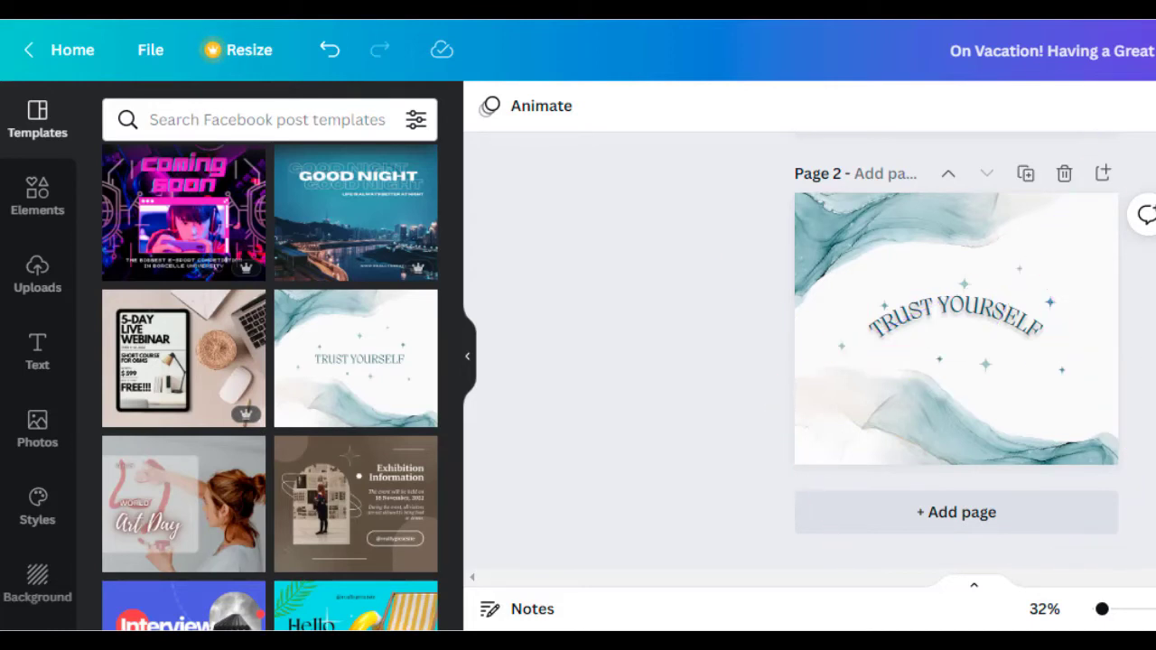
scroll(956, 344, "up", 3)
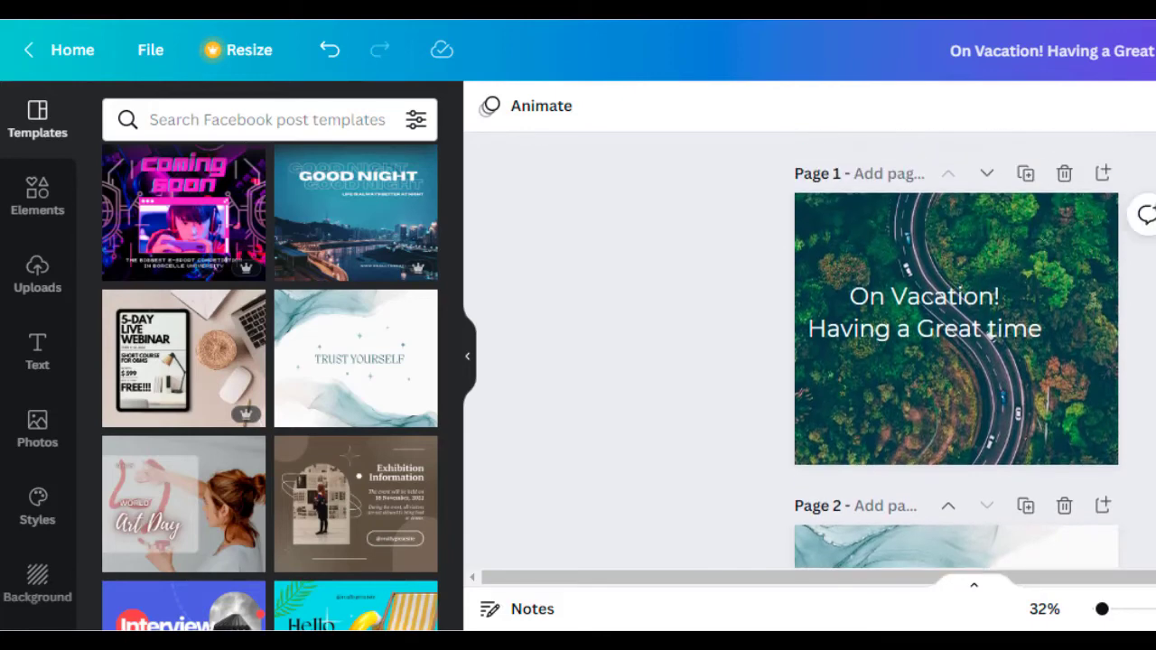
left_click(1065, 175)
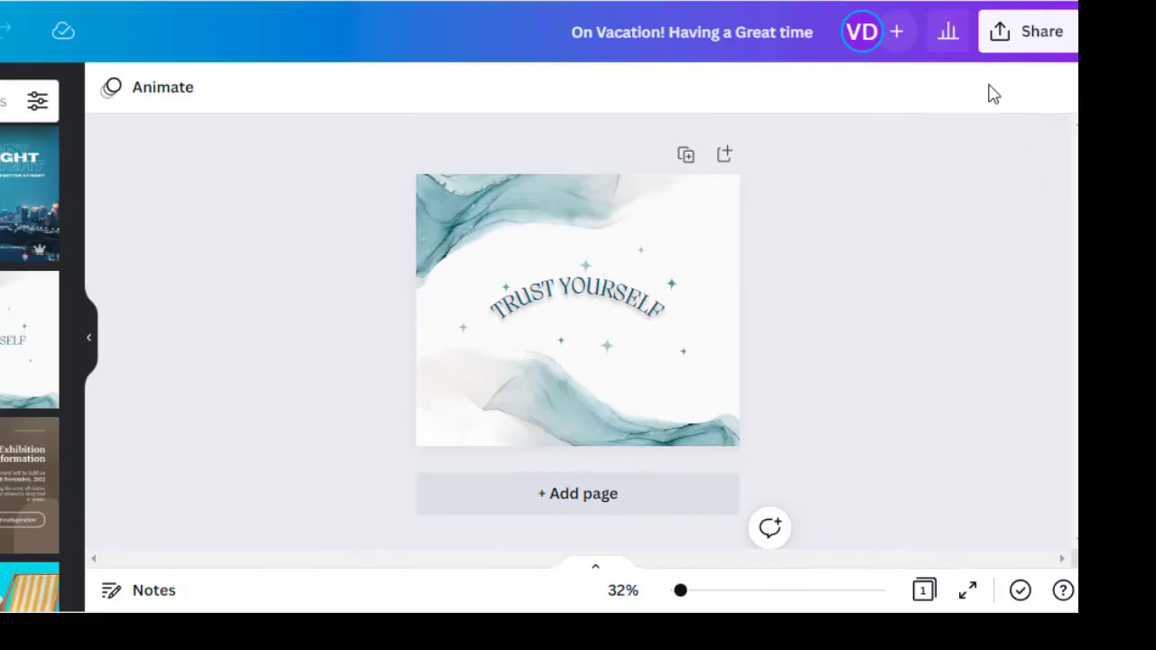
Publish the design to the Facebook page with caption 'Test', then reopen the Share options
left_click(1031, 46)
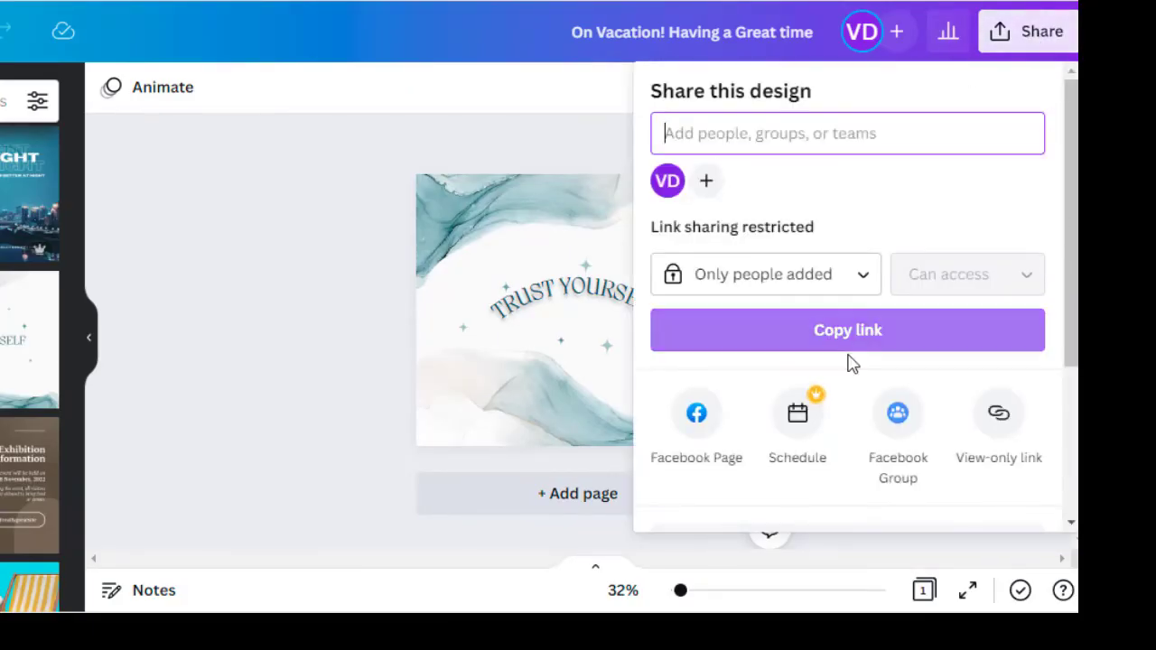
left_click(700, 420)
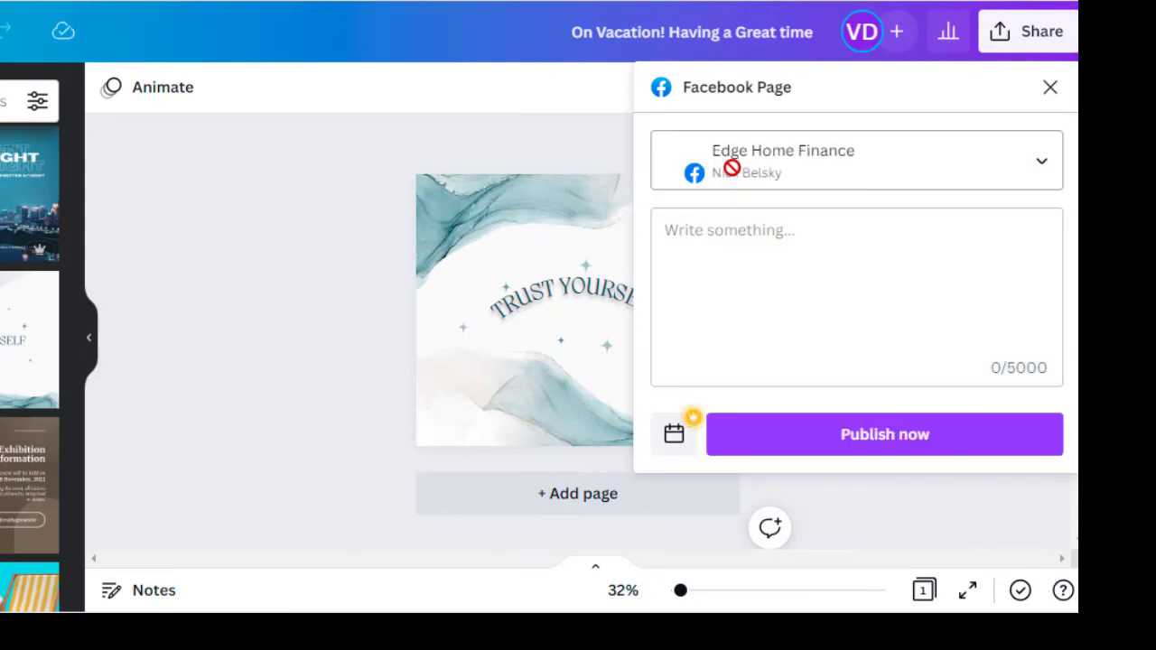
left_click(683, 226)
type("Test")
left_click(812, 441)
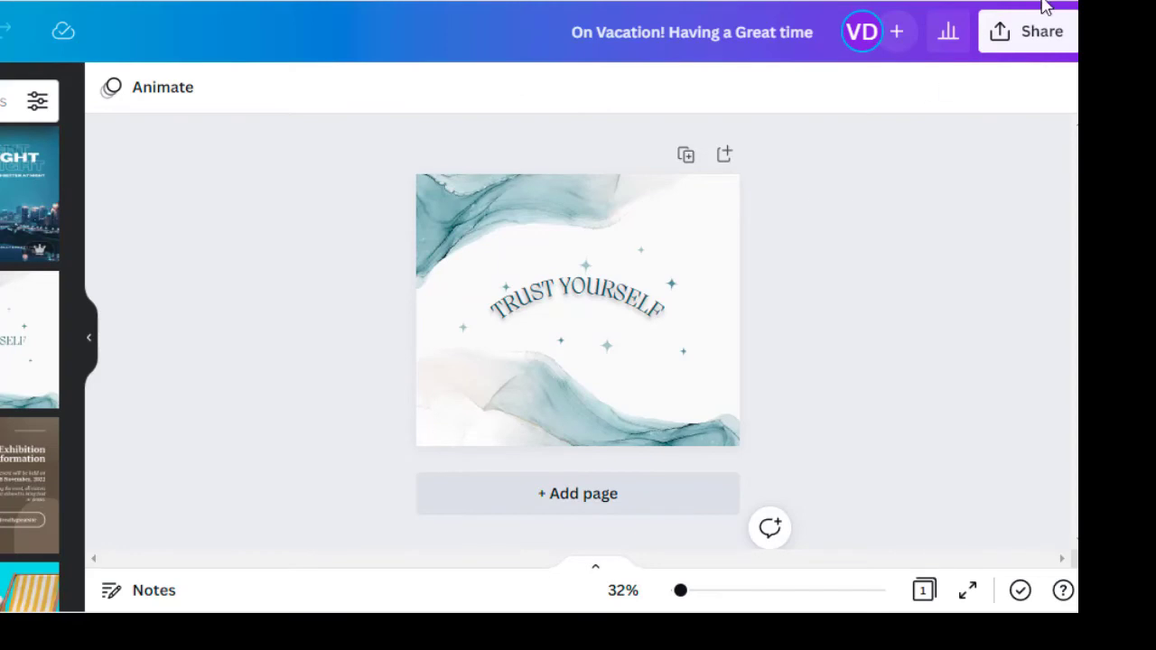
left_click(1026, 36)
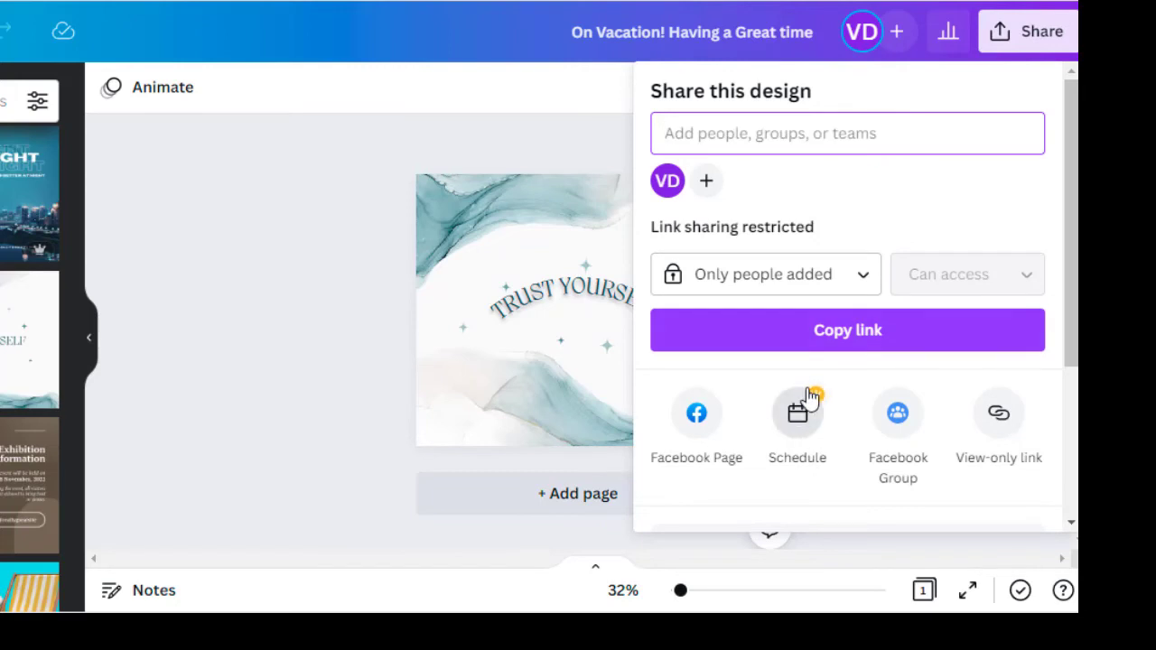
Schedule the Facebook post for Wednesday, July 6 at 05:10 PM
left_click(797, 438)
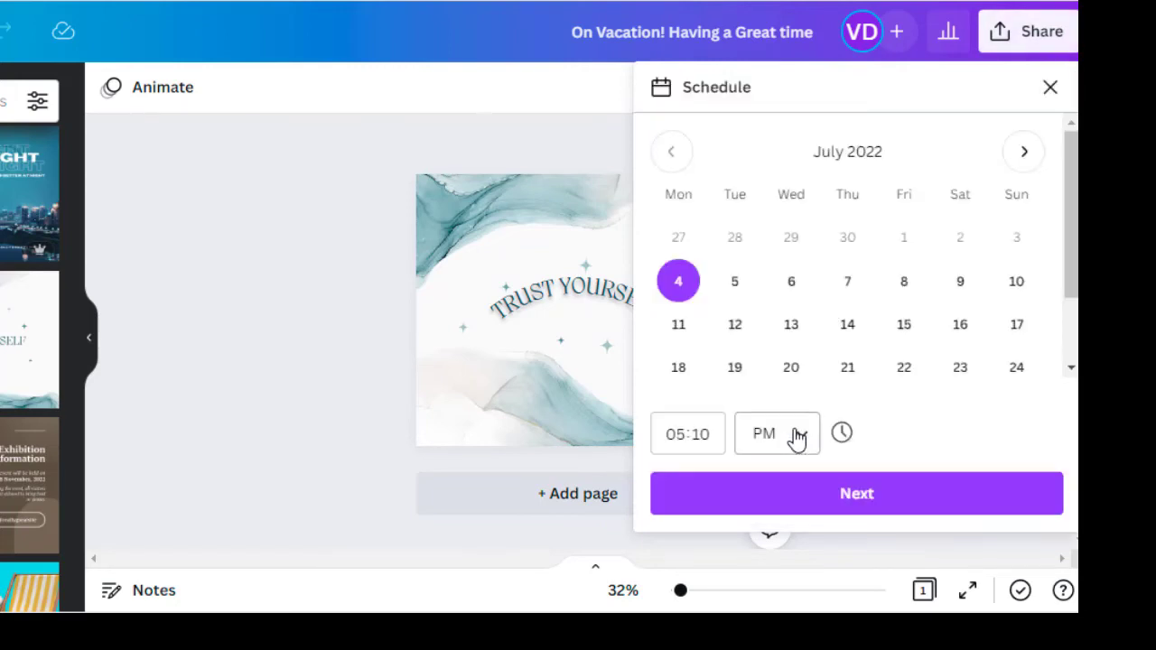
left_click(803, 304)
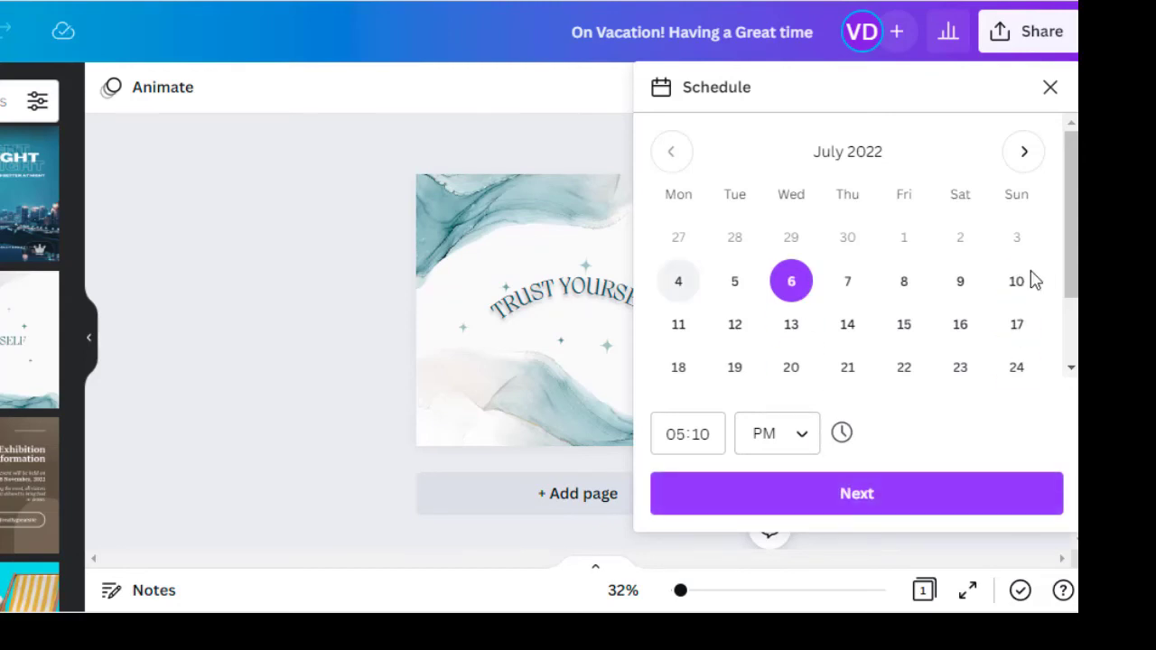
left_click(829, 489)
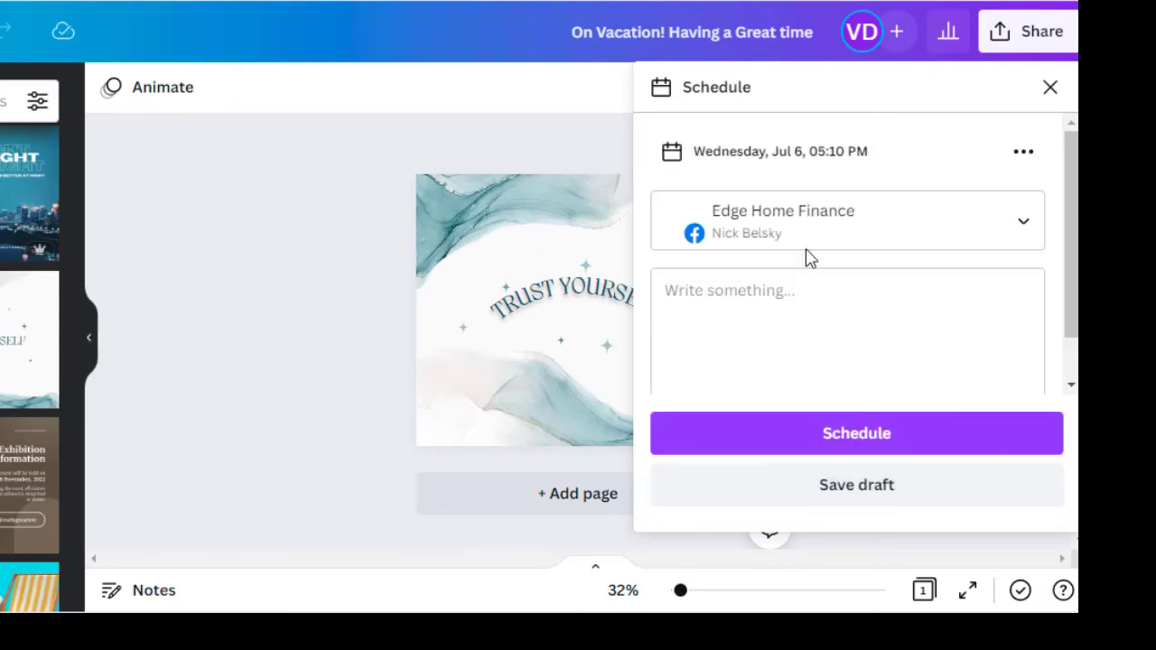
left_click(858, 442)
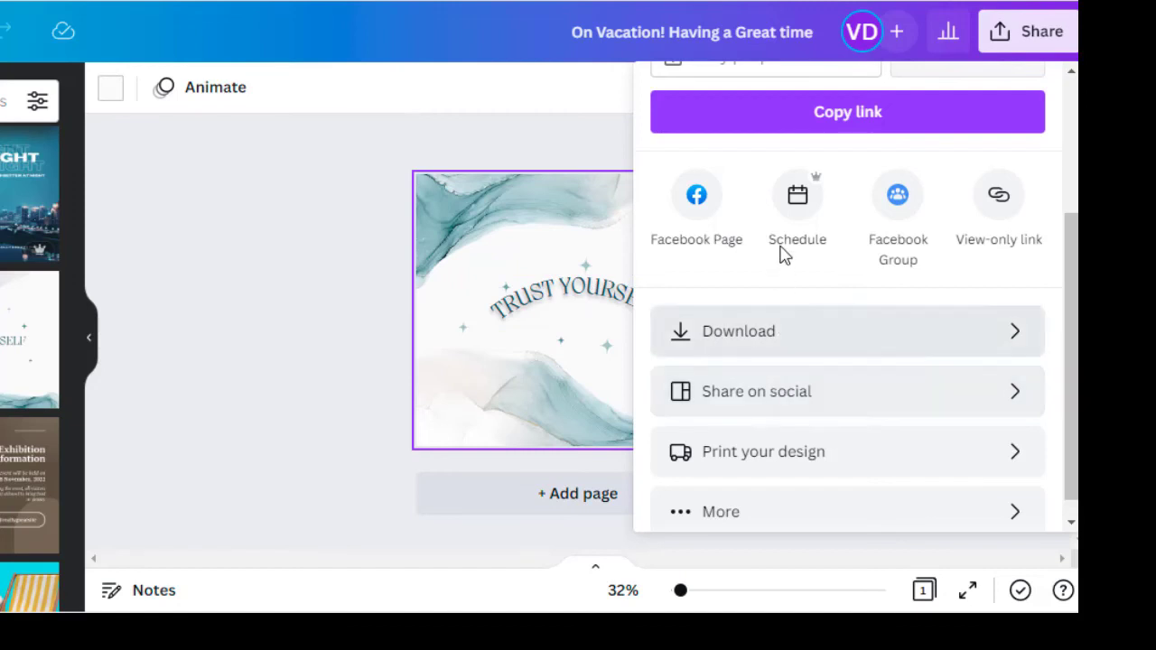
Download the design as a PNG and save the file to the computer
left_click(745, 338)
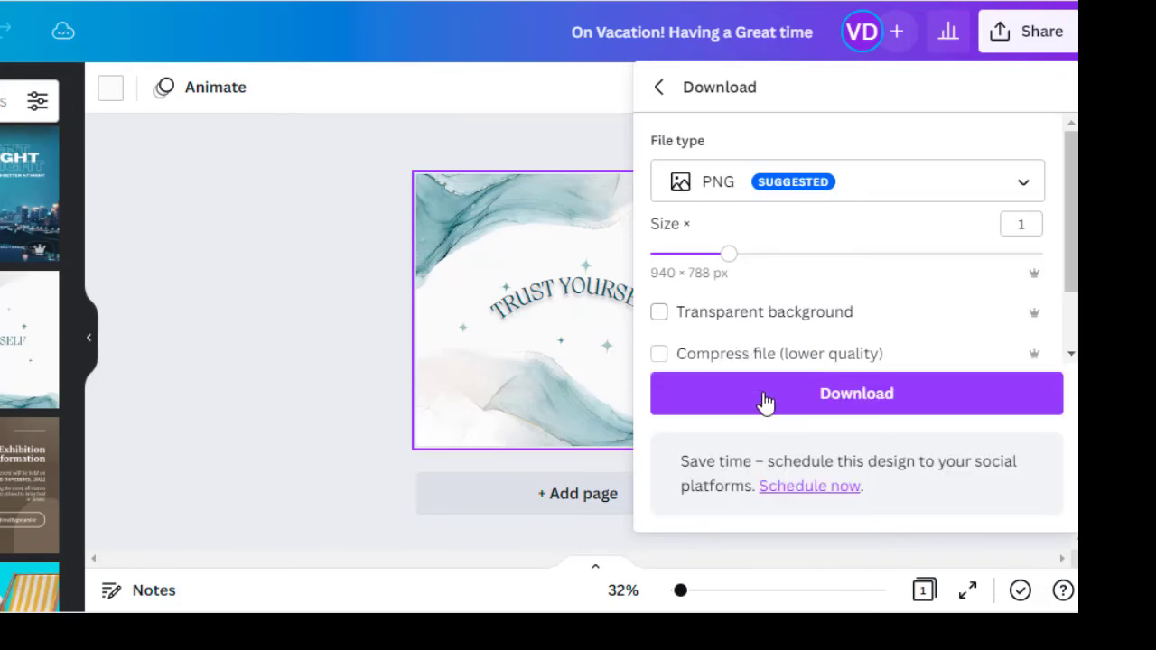
left_click(777, 398)
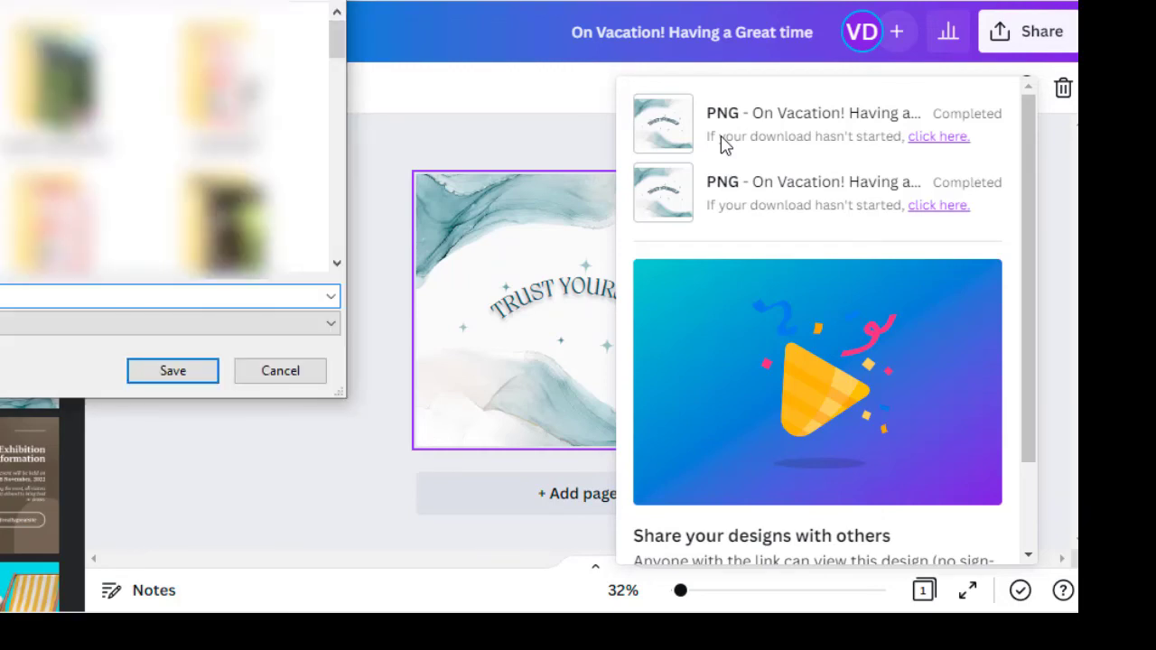
left_click(173, 371)
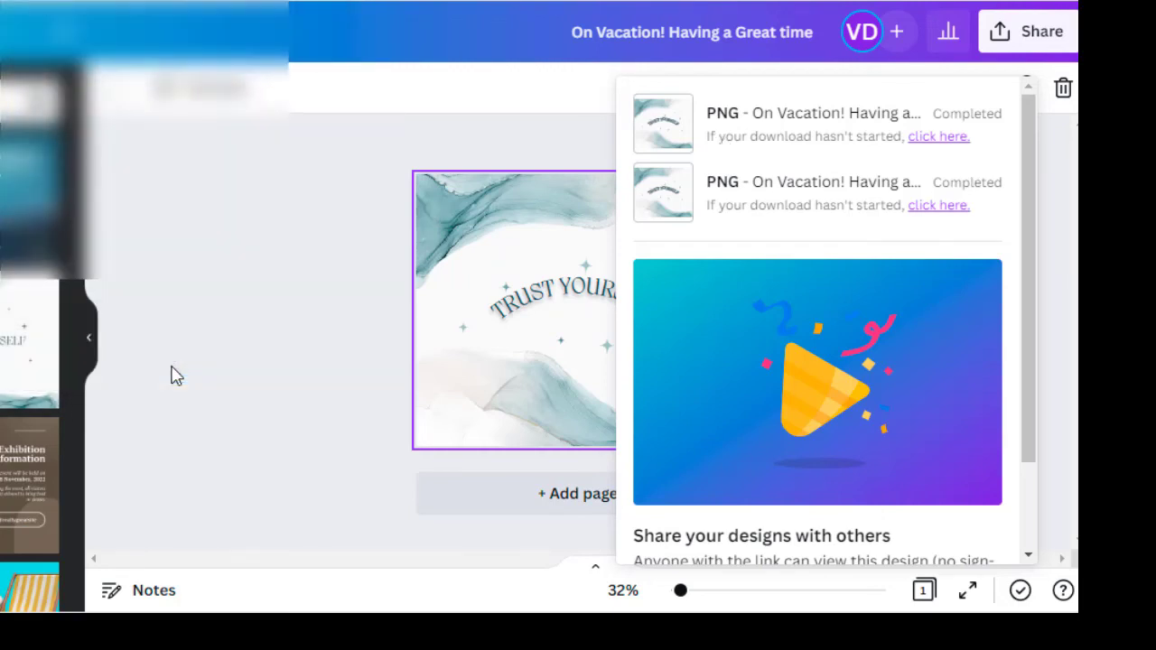